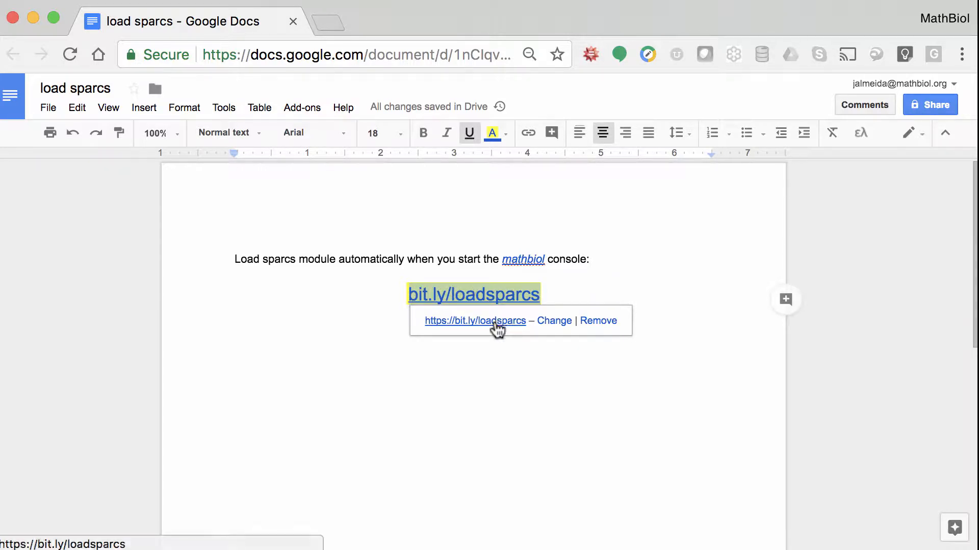
# Open the bit.ly/loadsparcs link from the document to start the MathBiol console with the sparcs module, and highlight the mathbiol.github.io address.
pyautogui.click(494, 319)
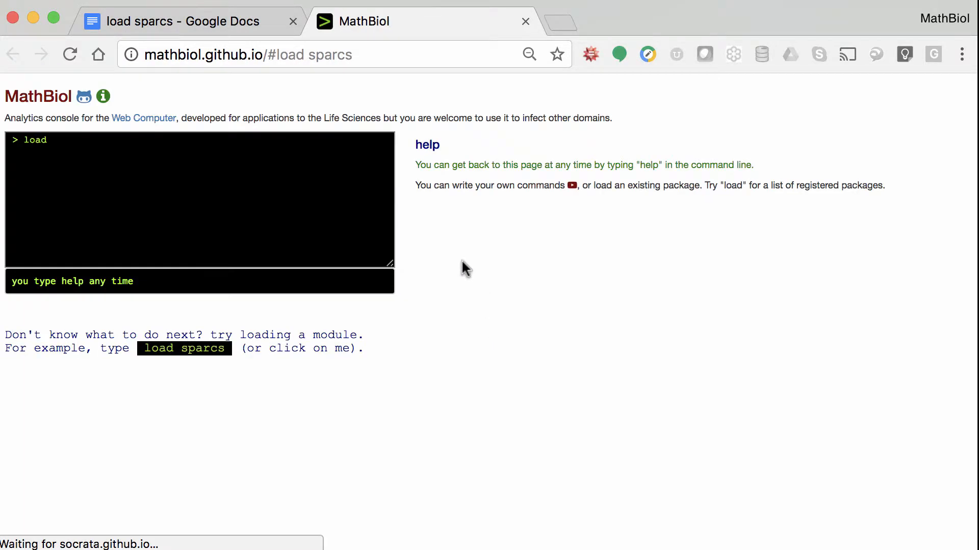
pyautogui.moveTo(145, 51); pyautogui.dragTo(256, 53)
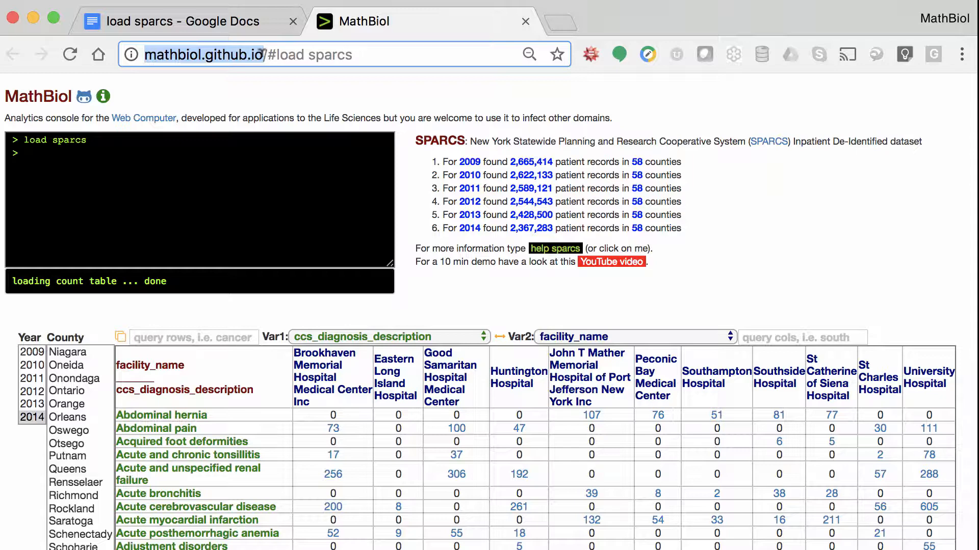
# Open the Web Computer book linked in the MathBiol page header and look through its introduction and embedded Suffolk map.
pyautogui.click(147, 122)
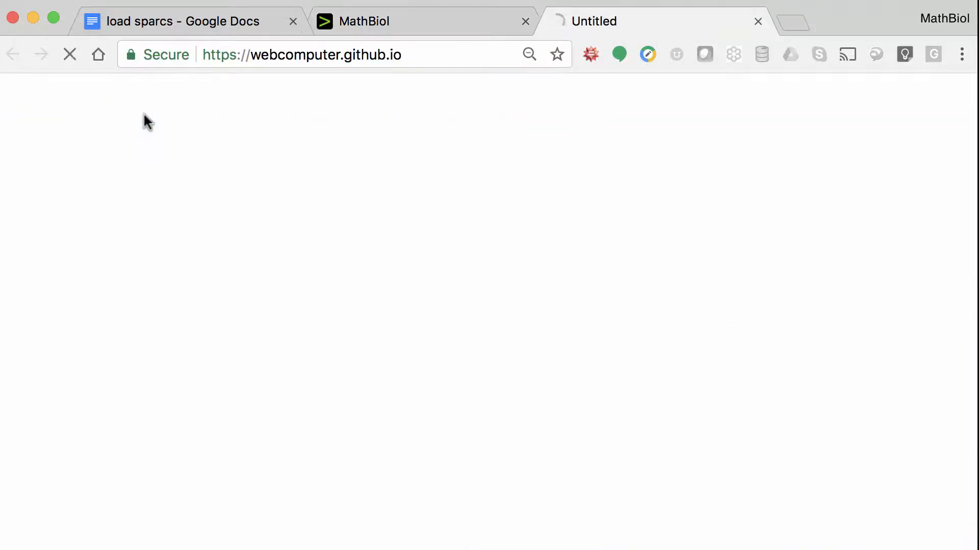
pyautogui.scroll(-5, 465, 290)
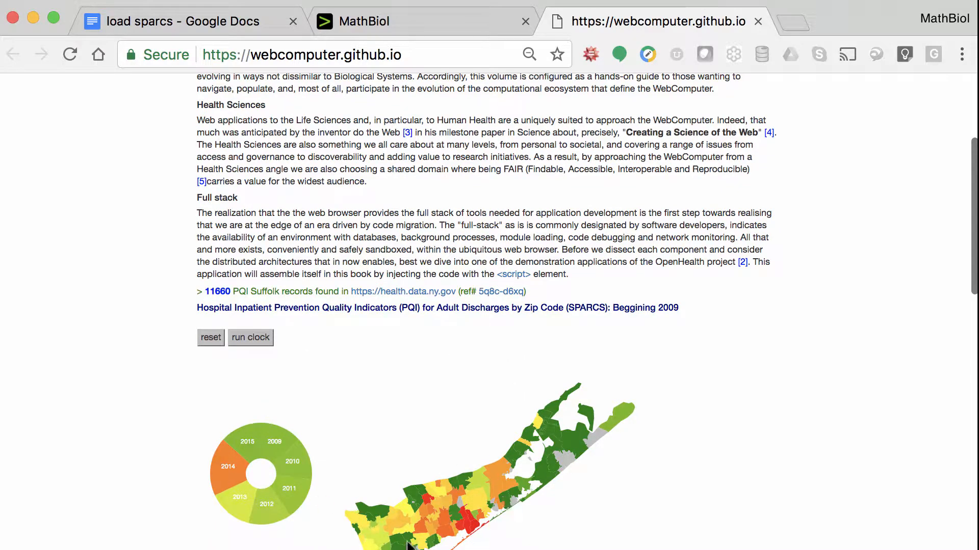
pyautogui.scroll(3, 367, 357)
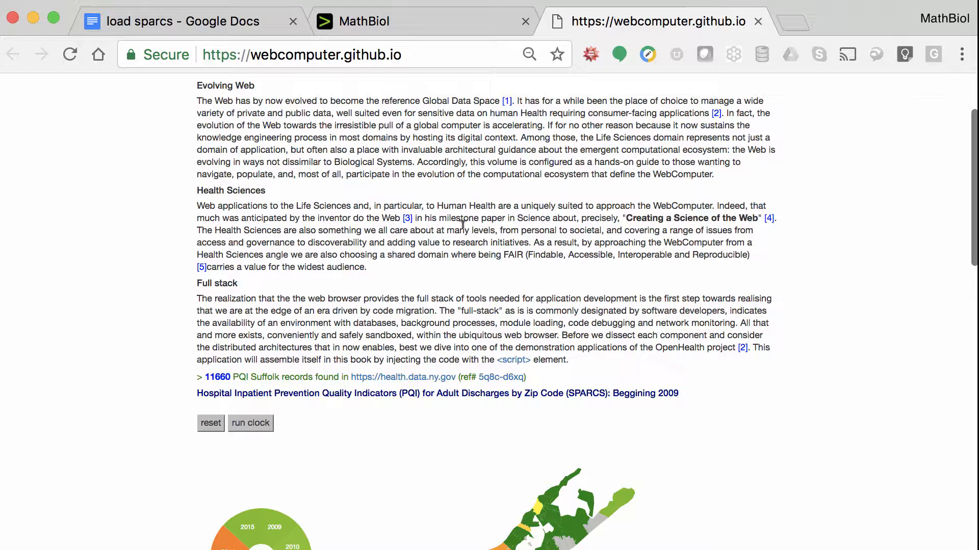
pyautogui.scroll(1, 462, 223)
pyautogui.scroll(-2, 463, 223)
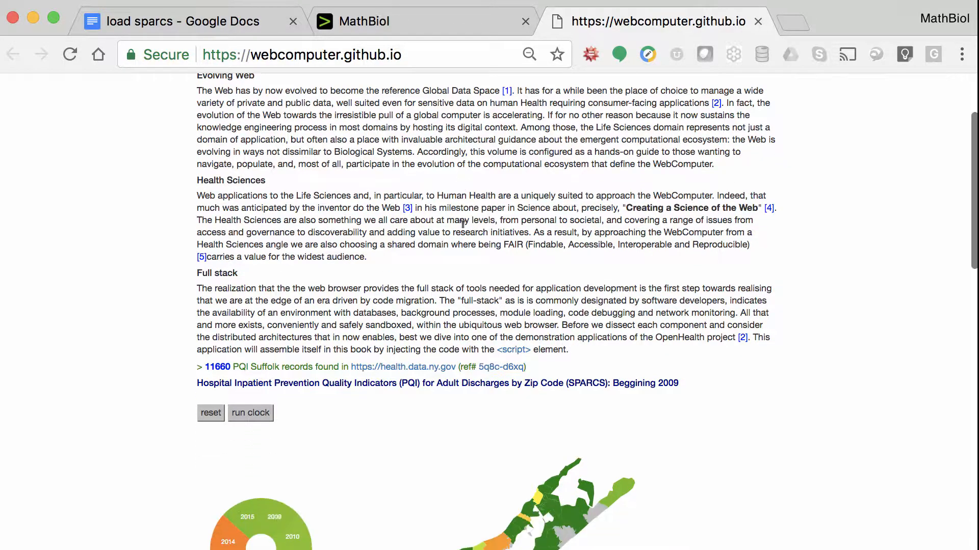
pyautogui.scroll(-1, 462, 223)
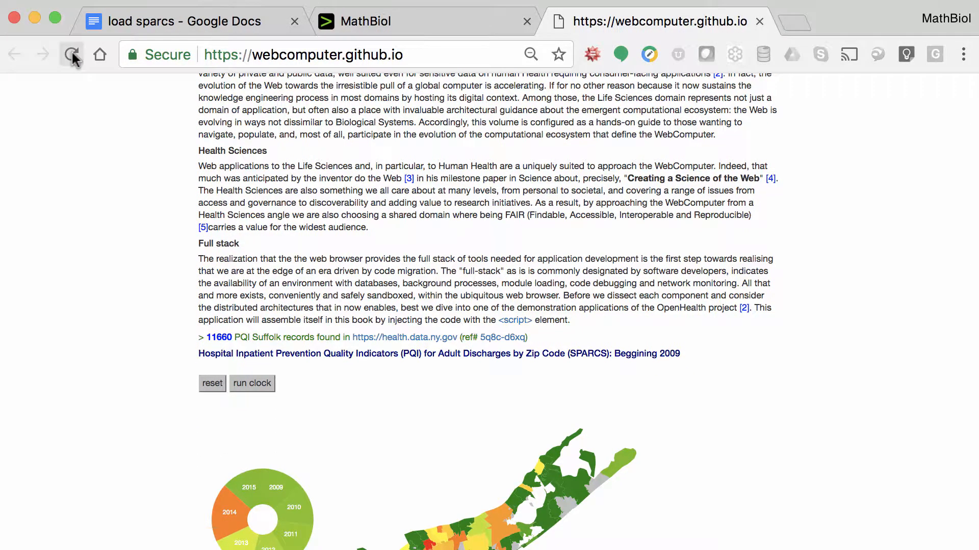
# Reload the Web Computer book page and run the clock on its Prevention Quality Indicators visualization, reading on to the references.
pyautogui.click(72, 54)
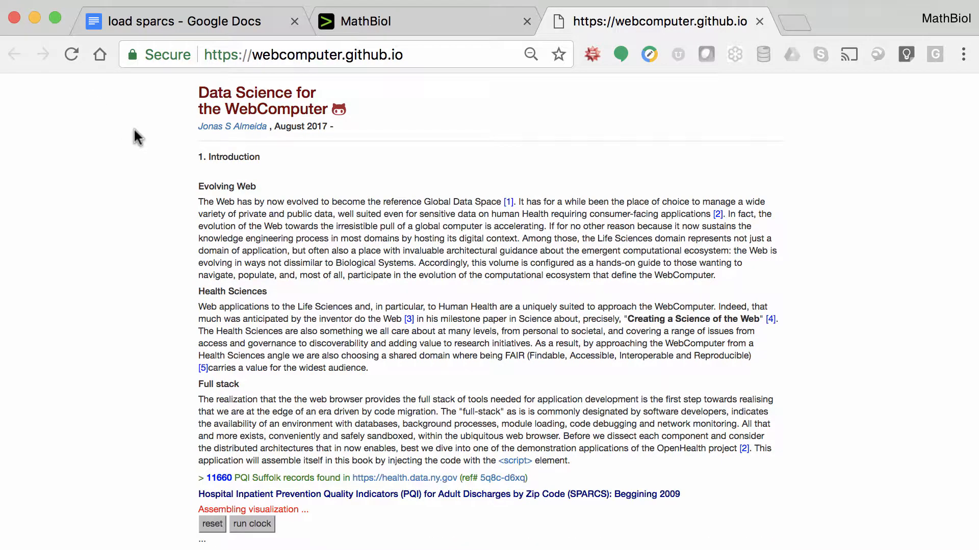
pyautogui.scroll(-6, 339, 393)
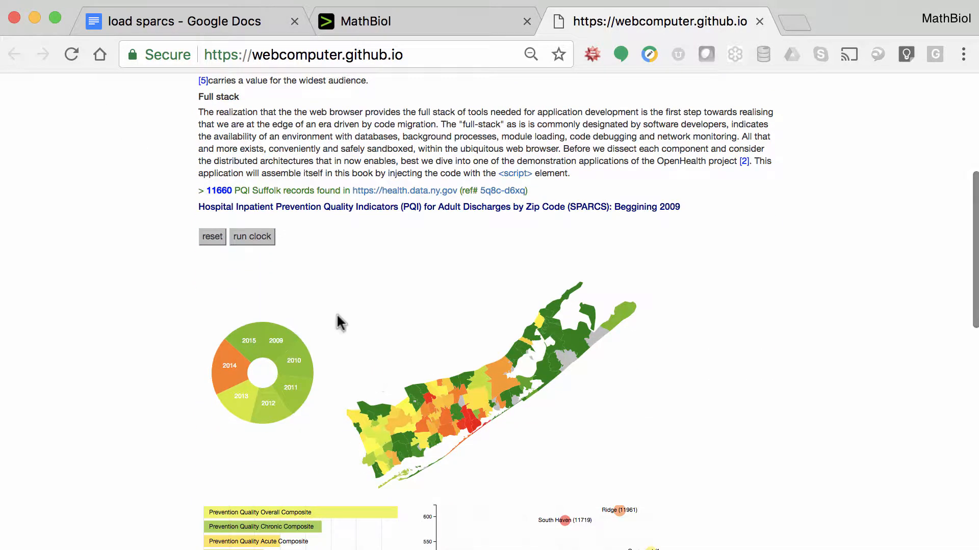
pyautogui.click(258, 236)
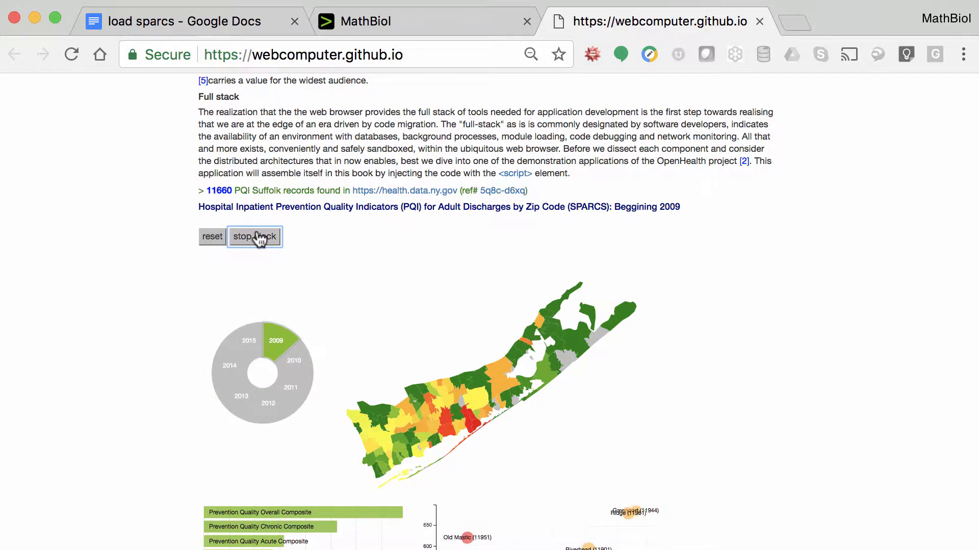
pyautogui.scroll(-3, 258, 238)
pyautogui.scroll(5, 258, 239)
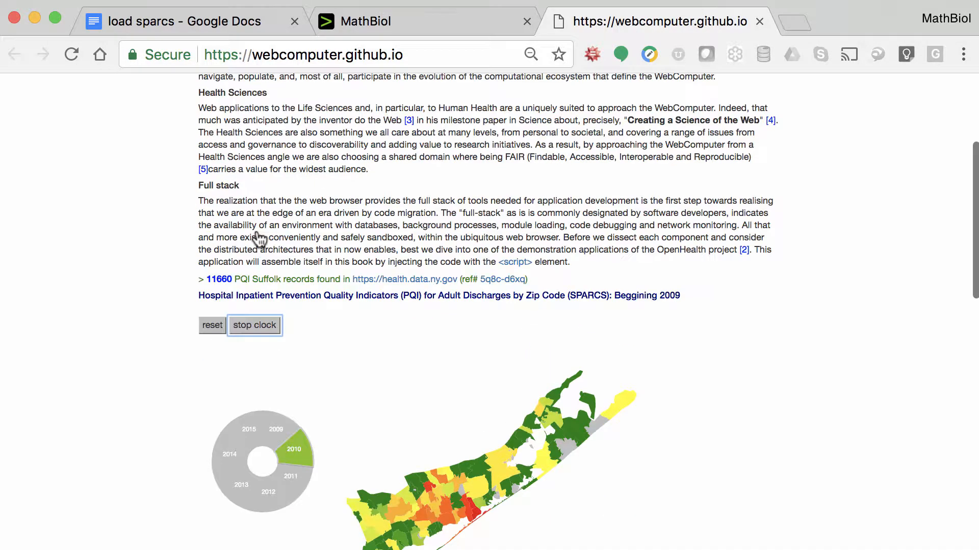
pyautogui.scroll(-5, 490, 204)
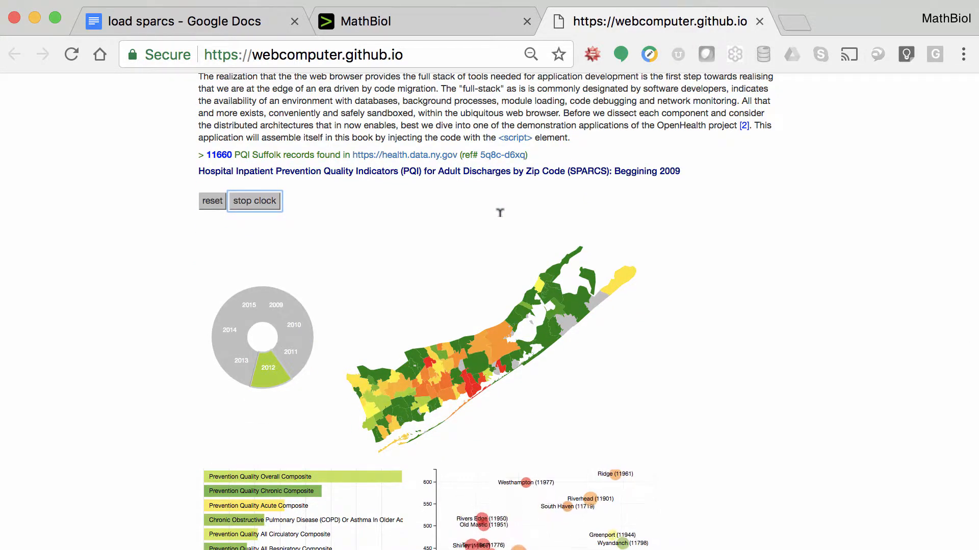
pyautogui.scroll(-1, 510, 206)
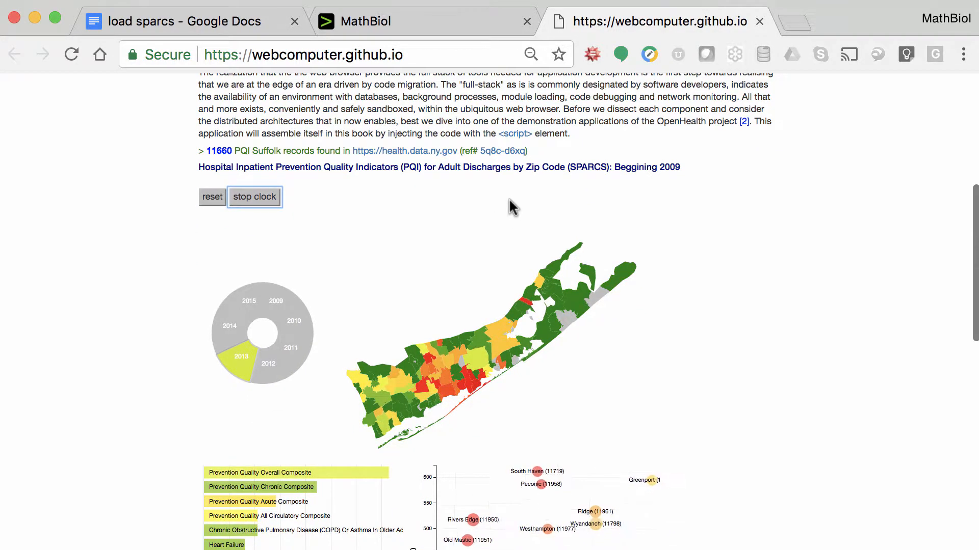
pyautogui.scroll(-15, 509, 199)
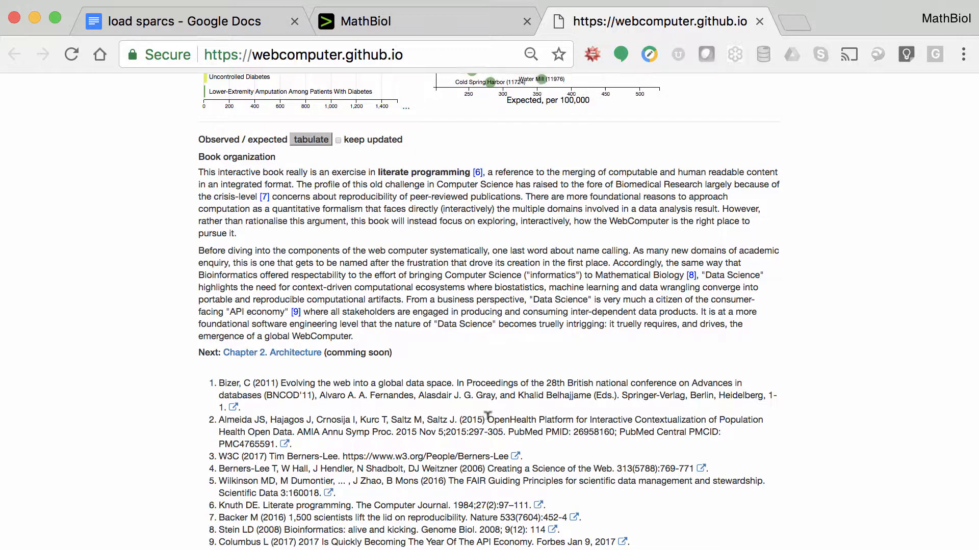
pyautogui.click(417, 45)
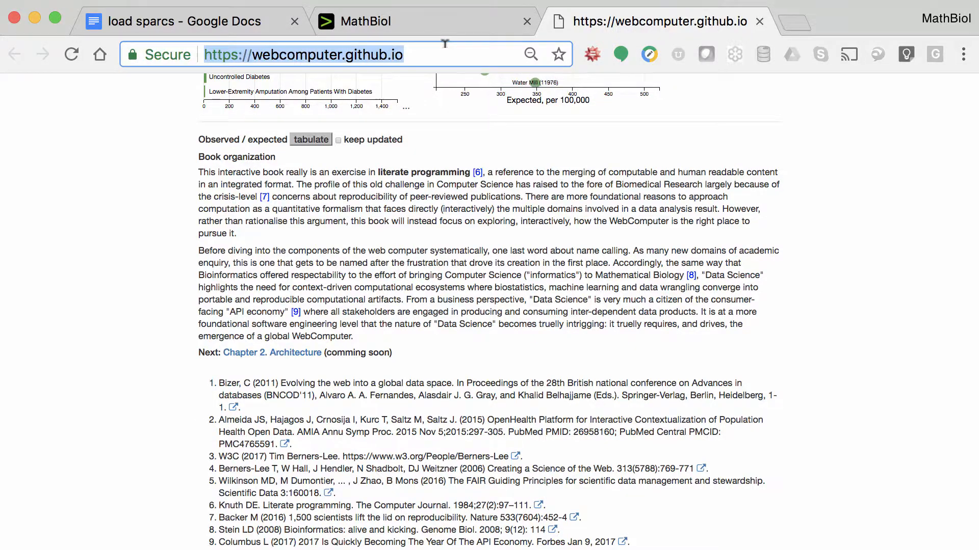
pyautogui.write('pub')
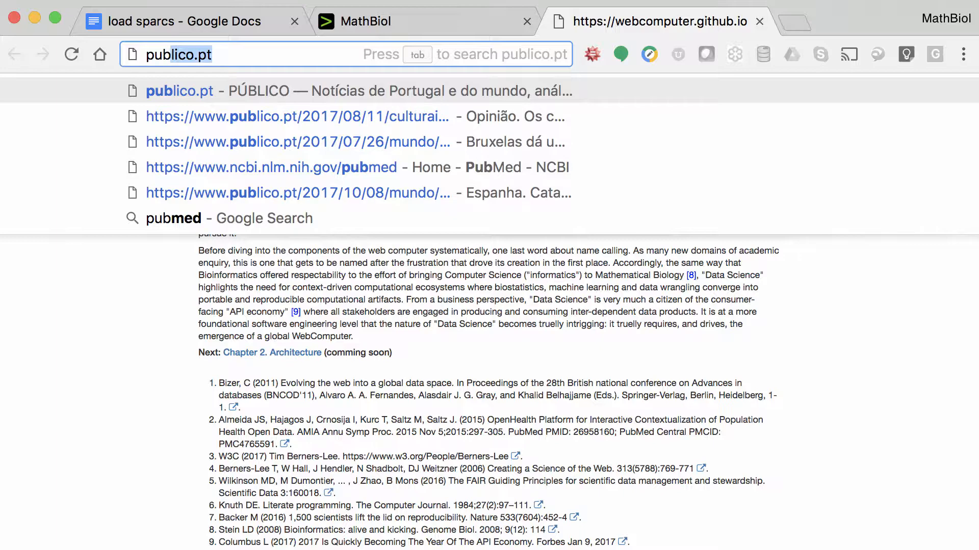
pyautogui.write('bm')
pyautogui.press('BackSpace')
pyautogui.press('BackSpace')
pyautogui.press('BackSpace')
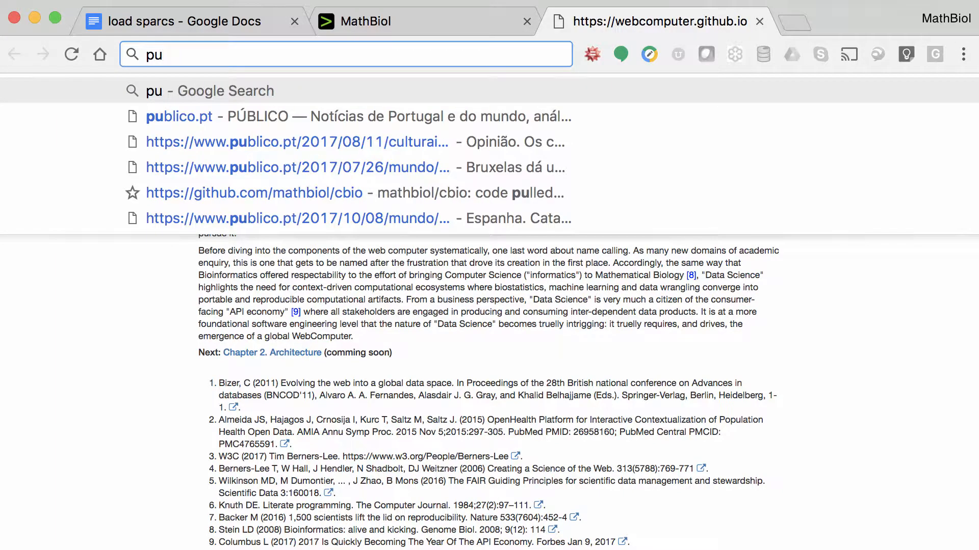
pyautogui.write('bmed')
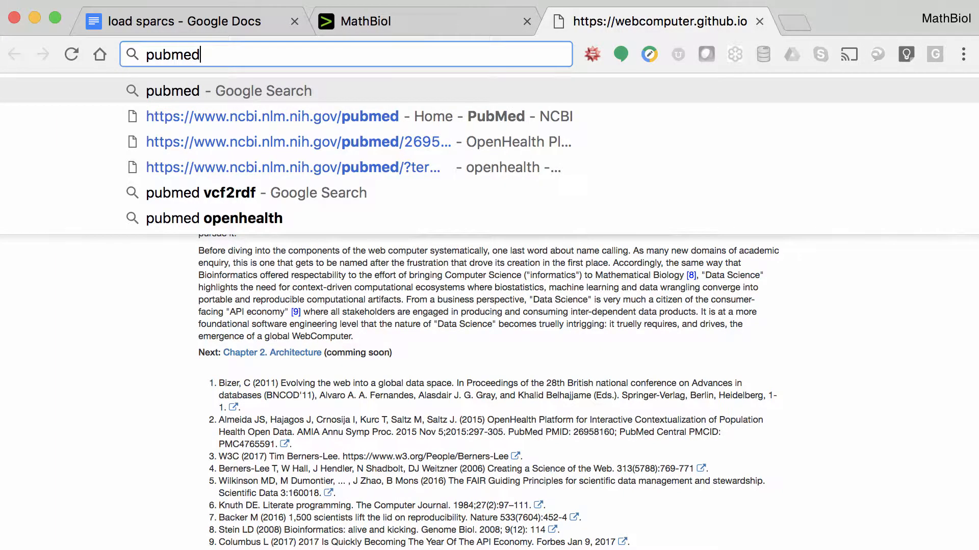
pyautogui.press('Down')
pyautogui.press('Return')
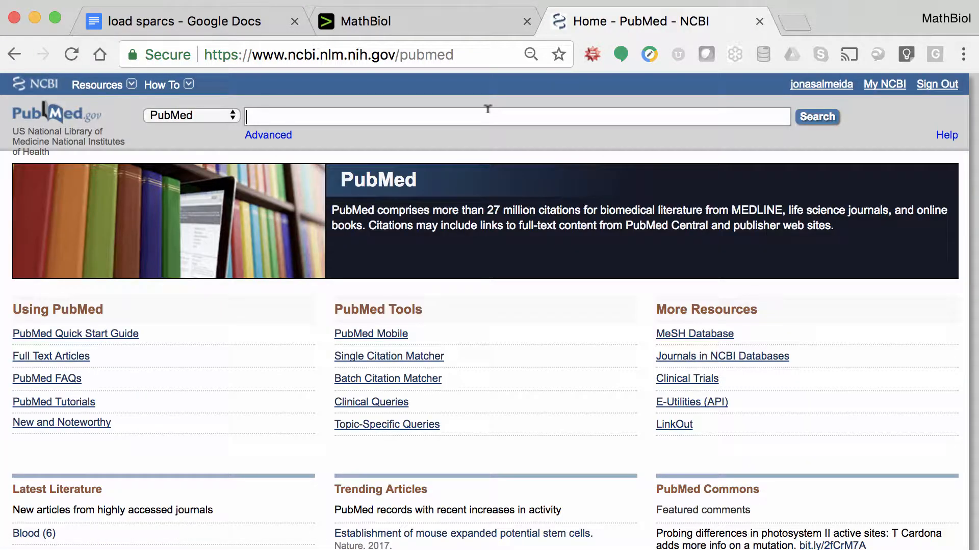
# Search PubMed for "openhealth" and open the article "OpenHealth Platform for Interactive Contextualization of Population Health Open Data".
pyautogui.write('openhealth')
pyautogui.press('Return')
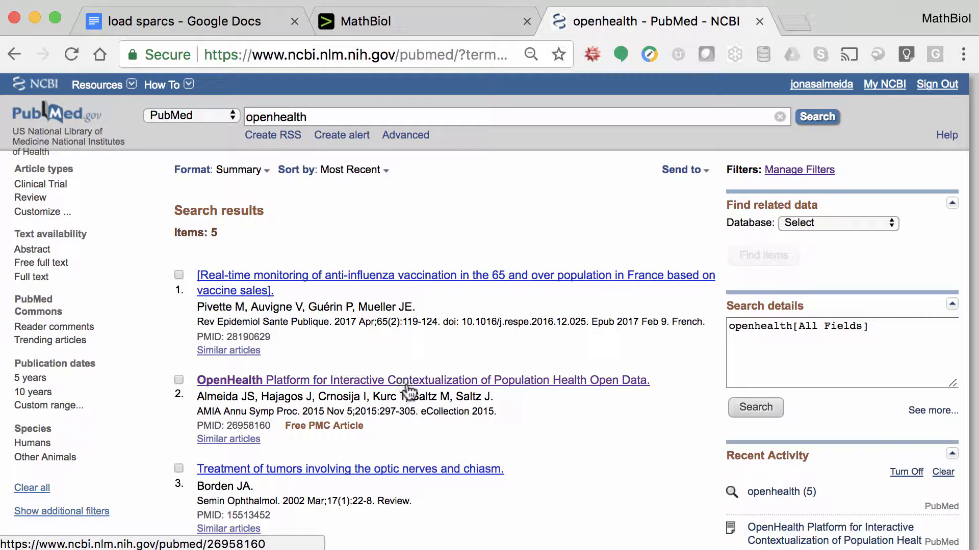
pyautogui.click(407, 384)
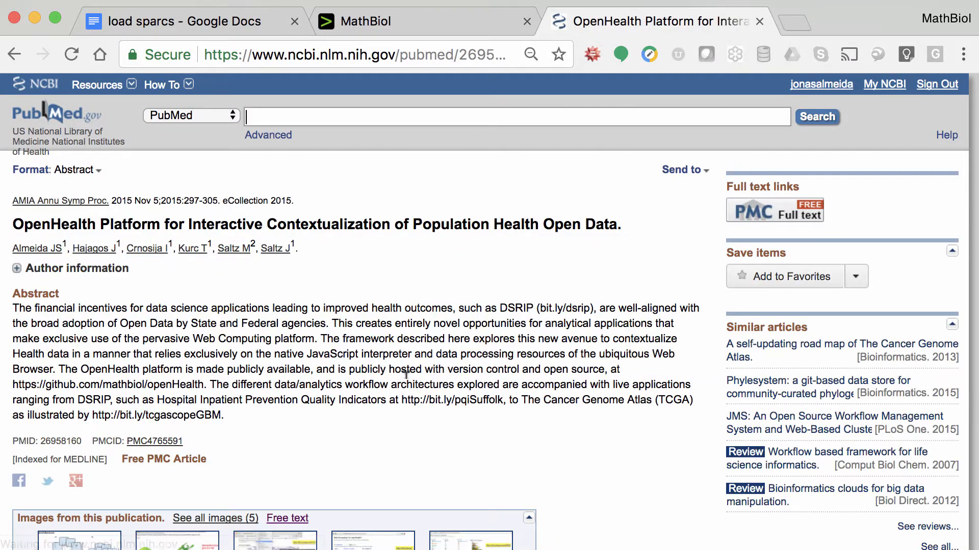
# Open Figure 1 of the OpenHealth article and examine the two architecture diagrams and their caption.
pyautogui.scroll(-5, 406, 374)
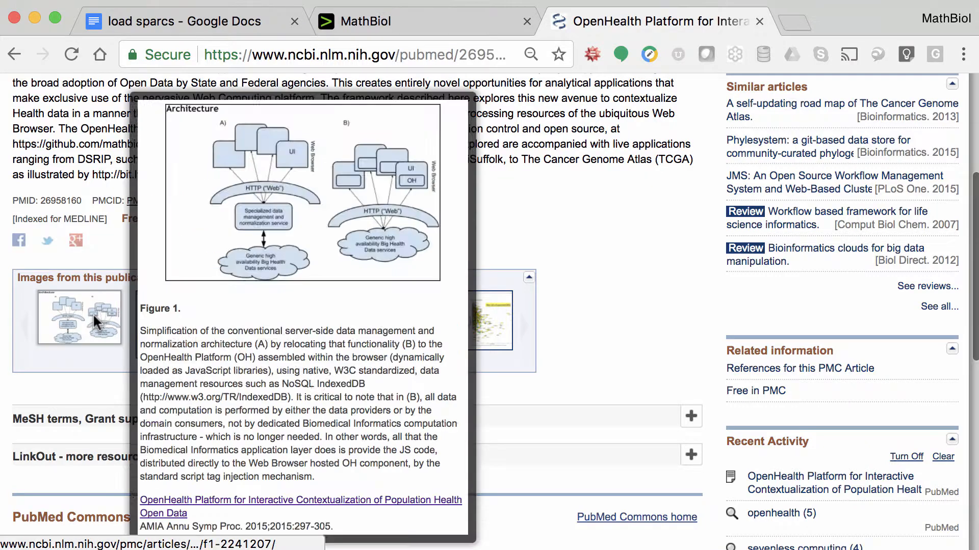
pyautogui.click(96, 322)
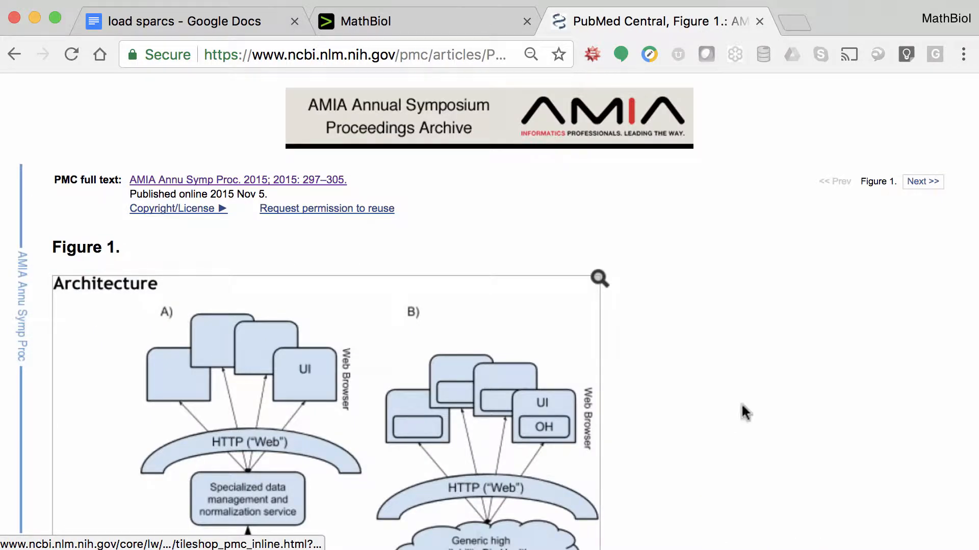
pyautogui.scroll(-4, 742, 411)
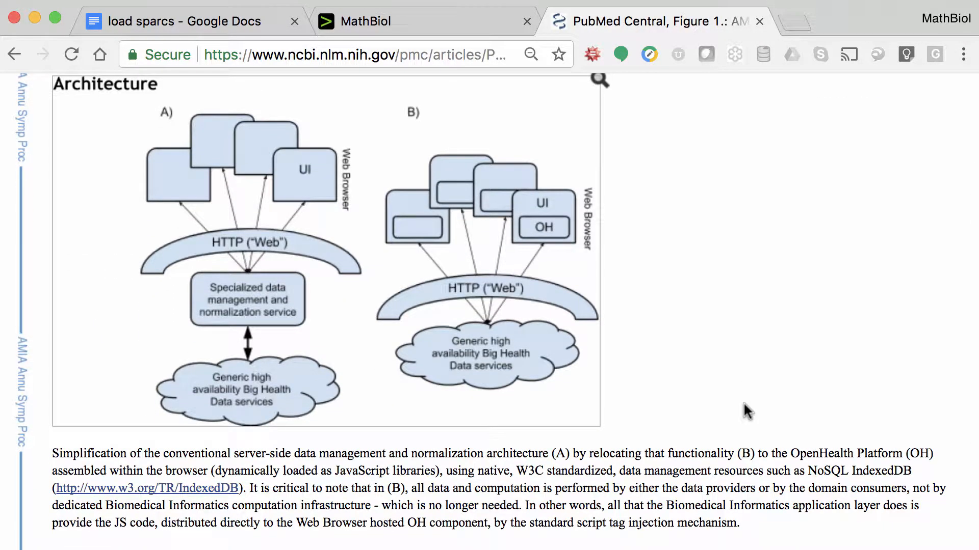
pyautogui.scroll(-1, 285, 337)
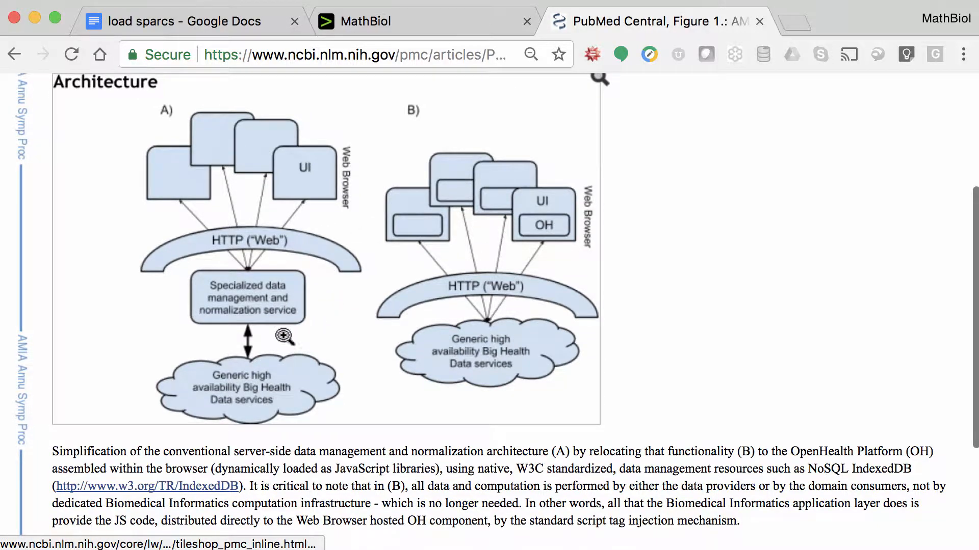
pyautogui.scroll(1, 190, 306)
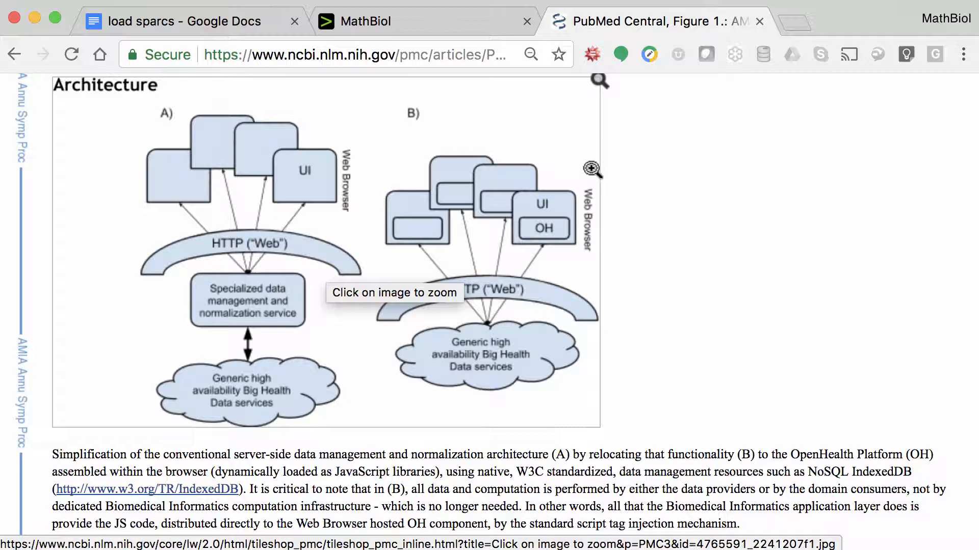
# Return to the MathBiol console and run "help sparcs" to show the module's methods.
pyautogui.click(419, 28)
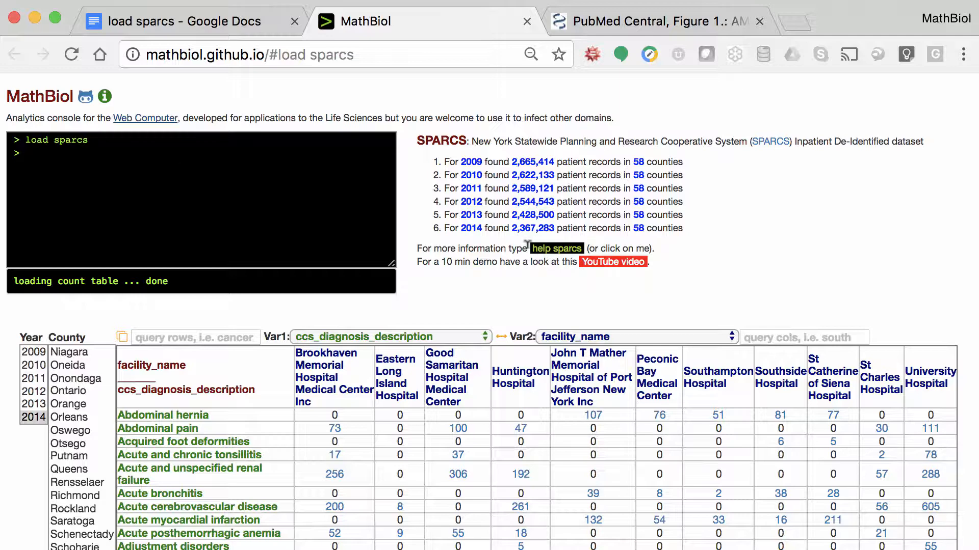
pyautogui.click(544, 248)
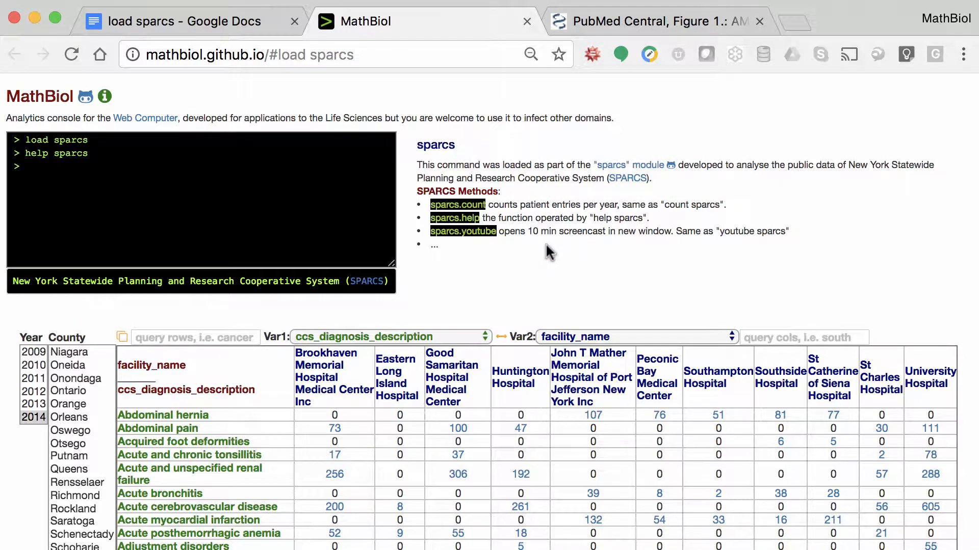
# Open the New York State Department of Health SPARCS page from the console's output line and read its overview.
pyautogui.click(367, 281)
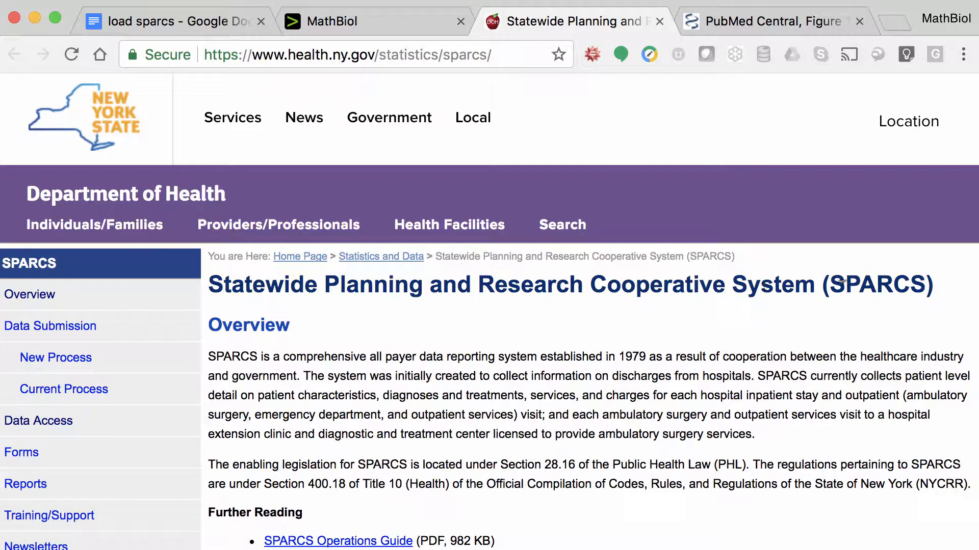
pyautogui.moveTo(832, 278); pyautogui.dragTo(924, 280)
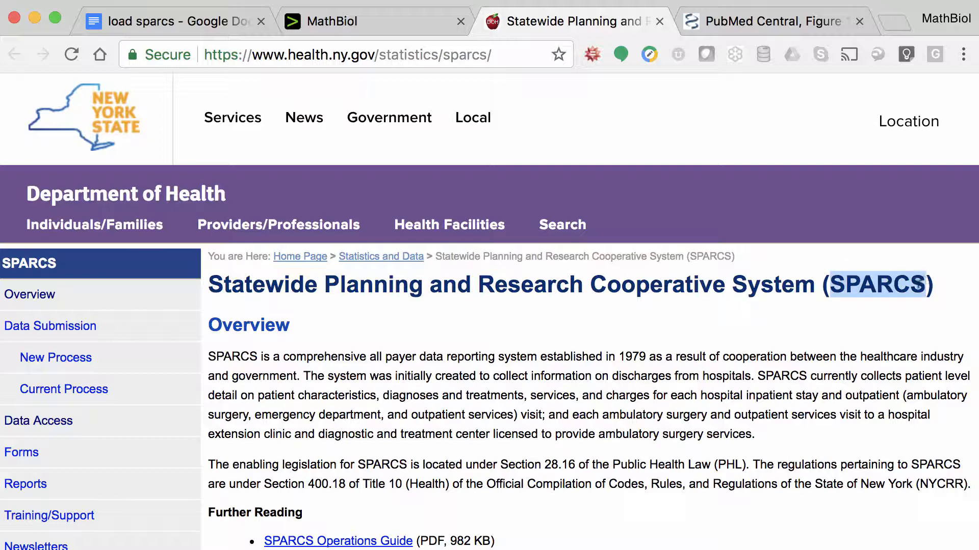
pyautogui.click(481, 358)
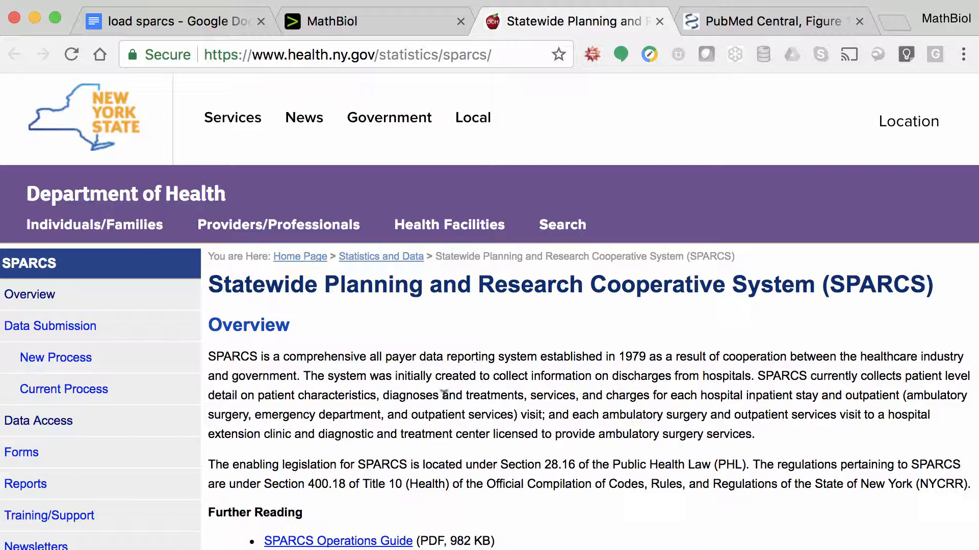
pyautogui.scroll(-2, 444, 394)
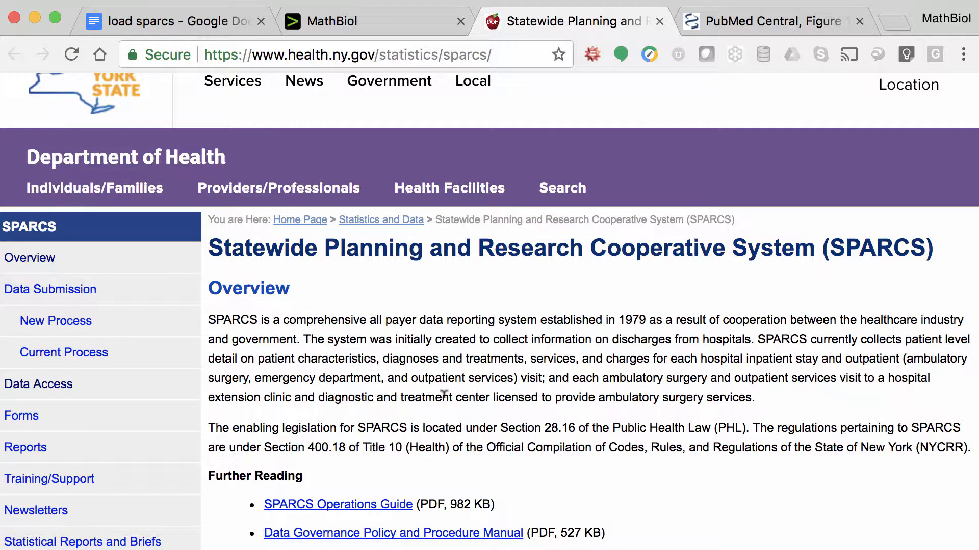
pyautogui.scroll(-1, 444, 394)
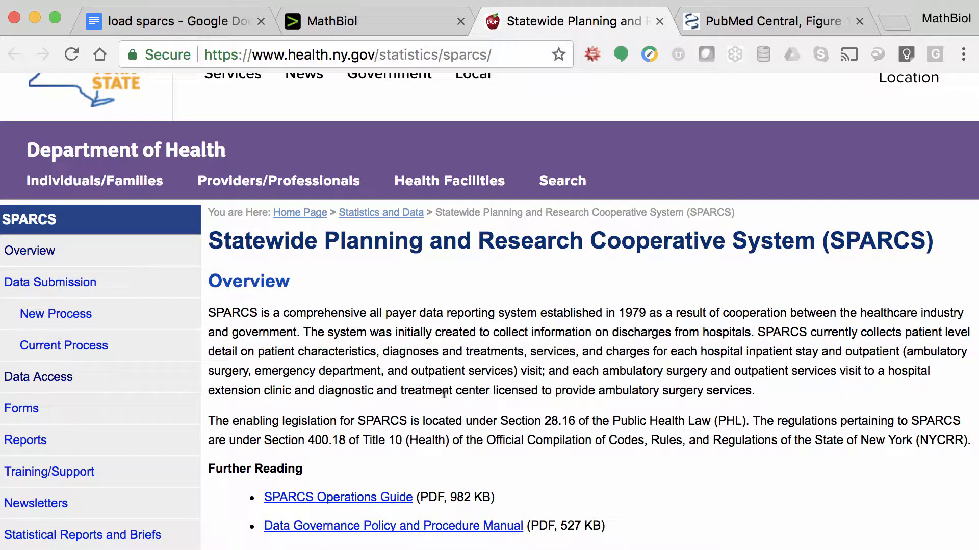
pyautogui.scroll(-1, 444, 394)
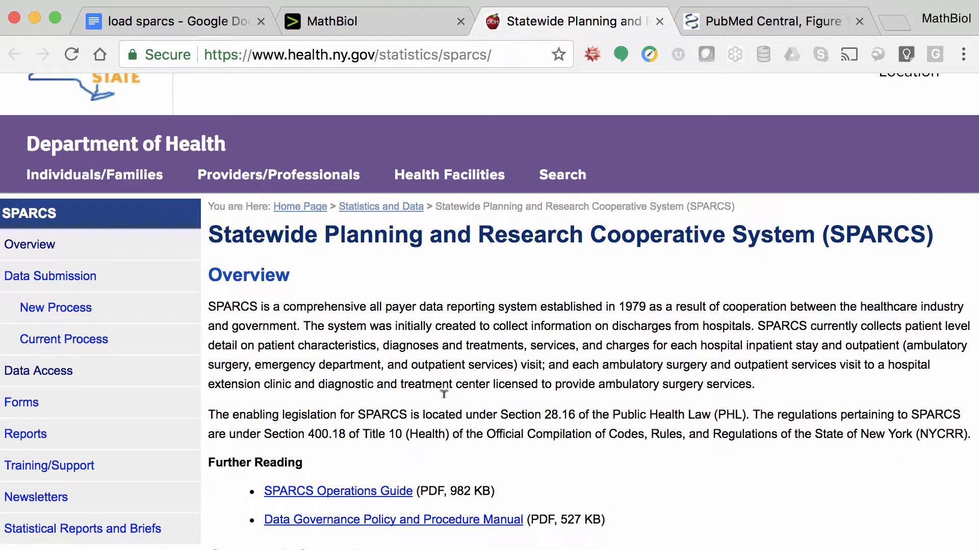
pyautogui.scroll(3, 444, 394)
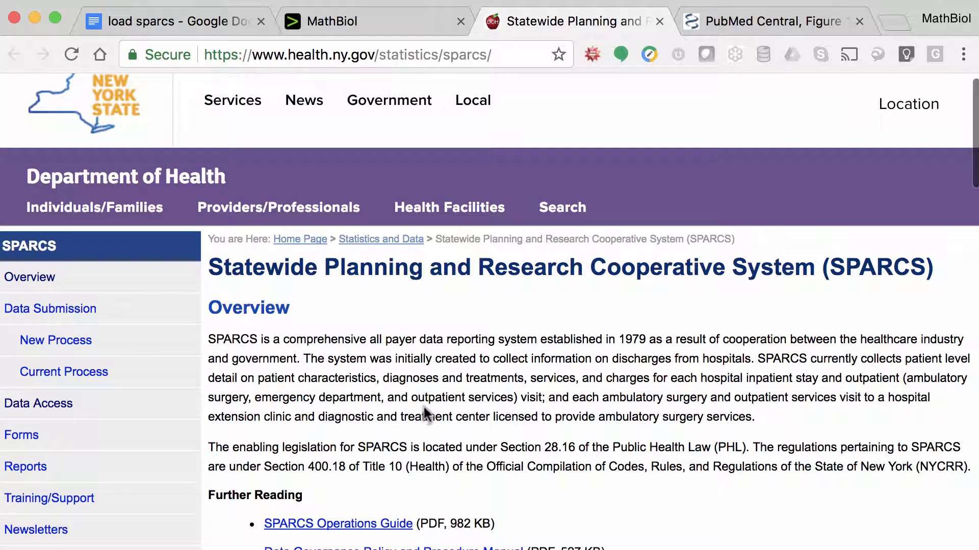
# Return to the MathBiol console and look over the table of ccs_diagnosis_description by facility_name below it.
pyautogui.click(357, 20)
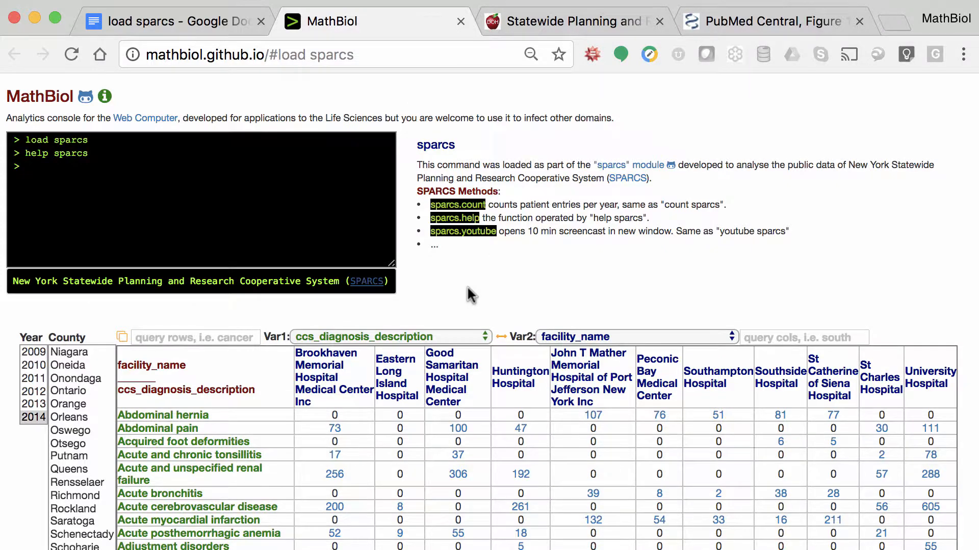
pyautogui.scroll(-3, 467, 286)
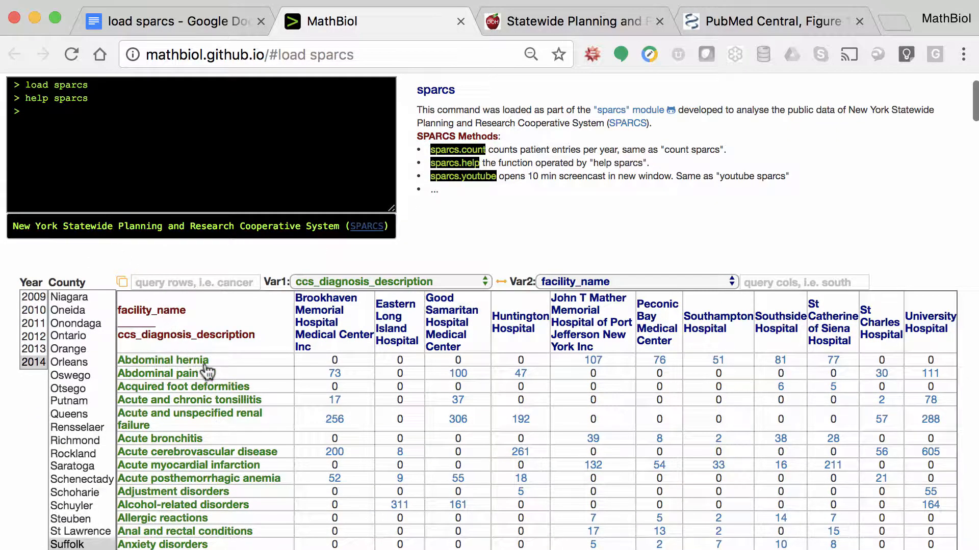
pyautogui.scroll(-1, 207, 372)
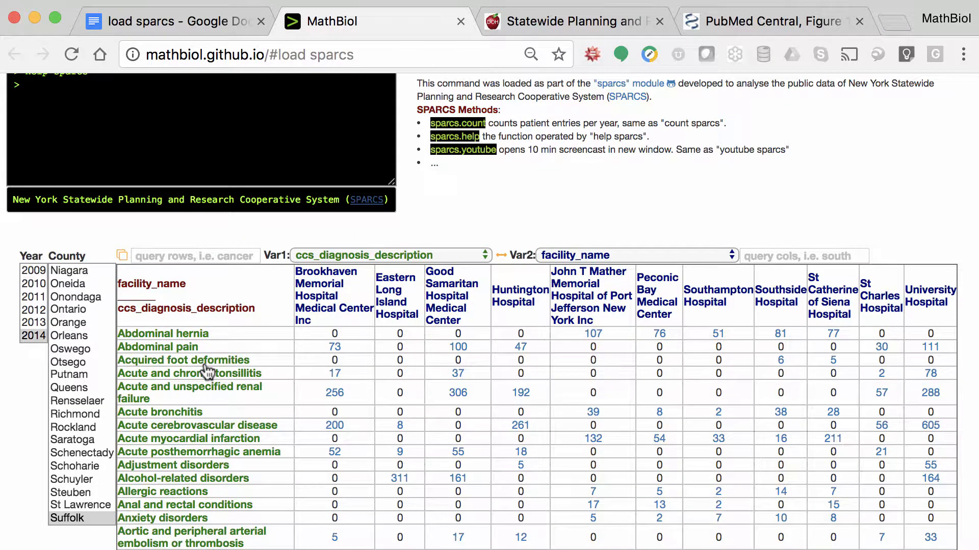
pyautogui.scroll(-2, 207, 372)
pyautogui.scroll(7, 206, 372)
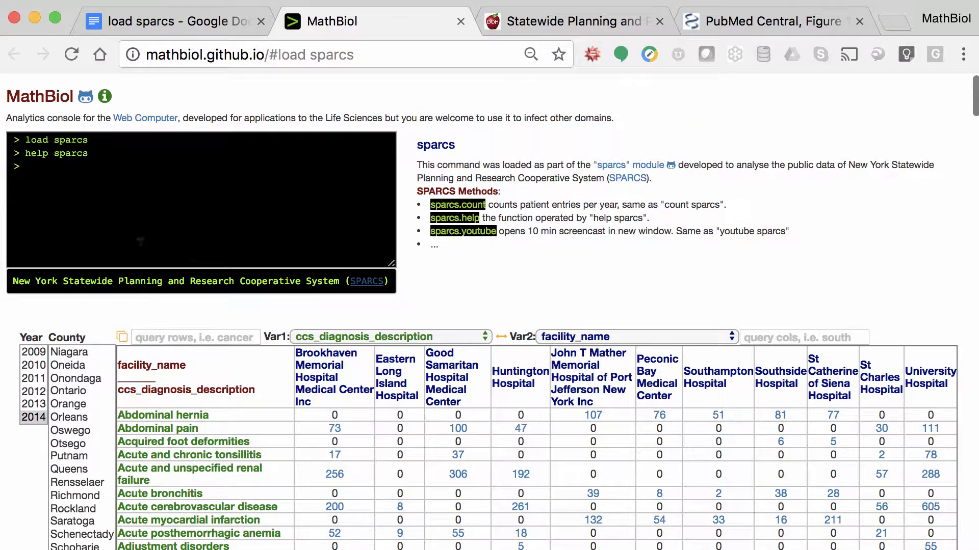
# Run "count sparcs" in the console to count patient entries per year, and clear the output with "cls".
pyautogui.click(70, 163)
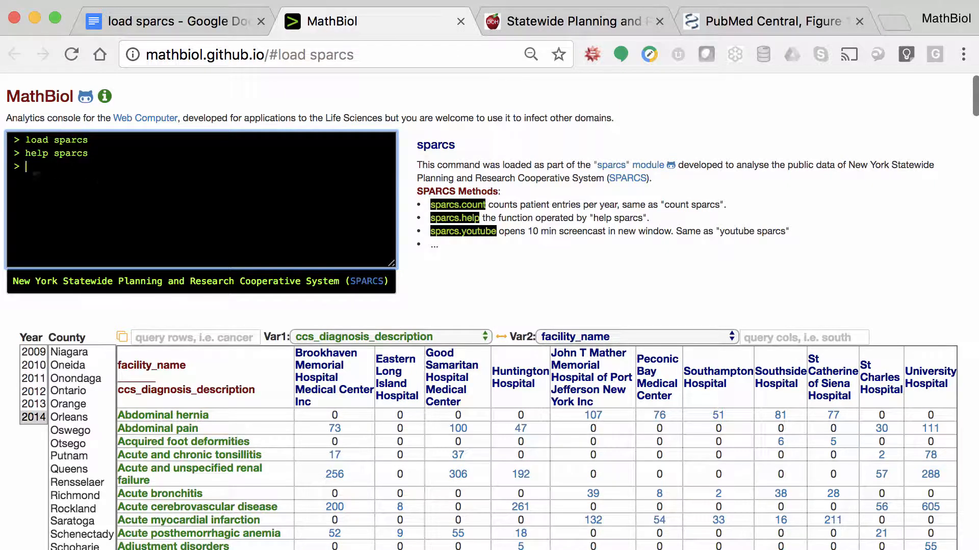
pyautogui.write('count')
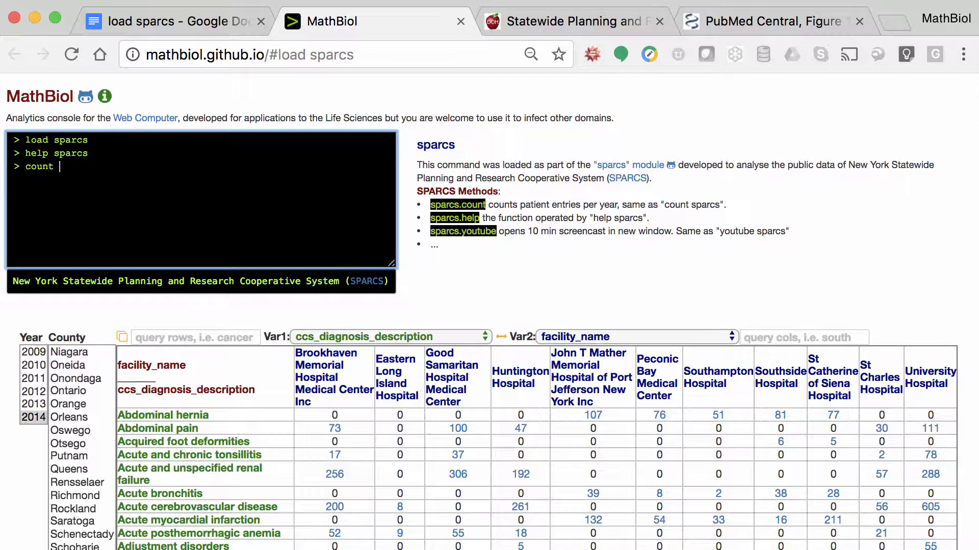
pyautogui.write(' sparcs')
pyautogui.press('Return')
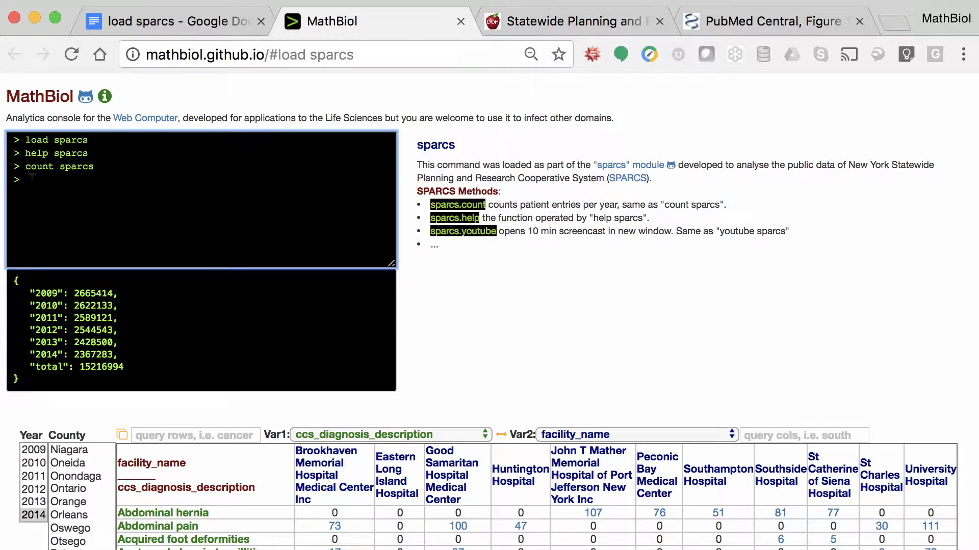
pyautogui.press('Return')
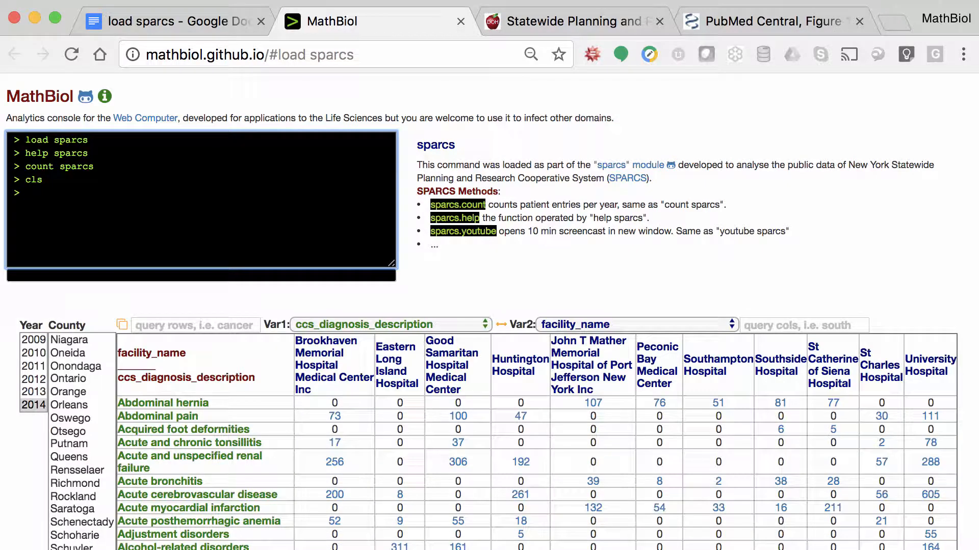
# Run the same count as the method call "sparcs.count()" and clear its output with "cls".
pyautogui.write('sparcs.co')
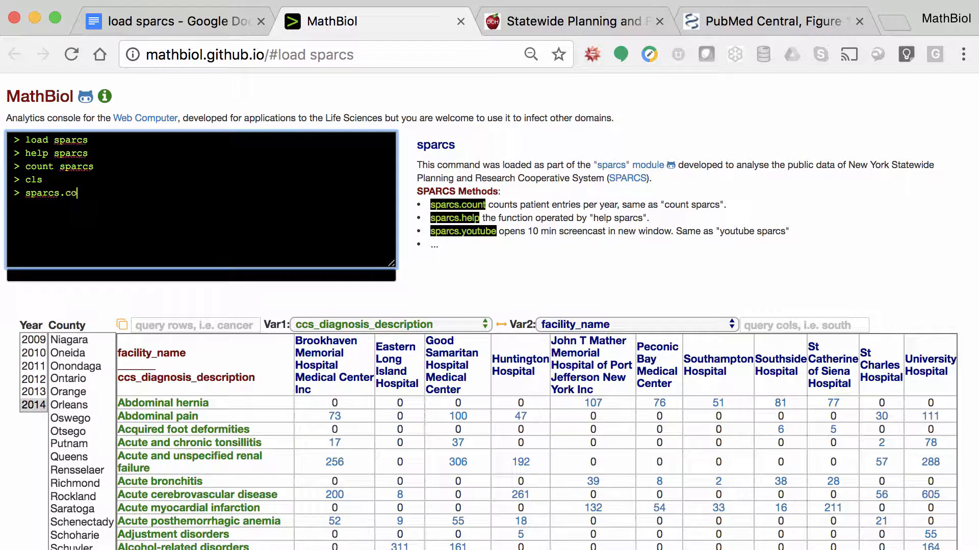
pyautogui.write('unt()')
pyautogui.press('Return')
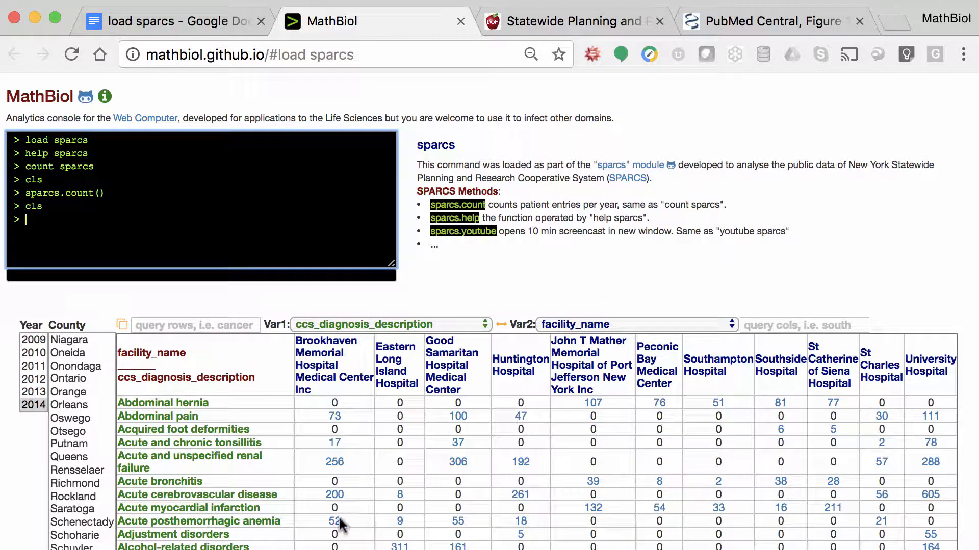
# Enlarge the console's input area vertically so it takes up more room above the data table.
pyautogui.scroll(-5, 219, 377)
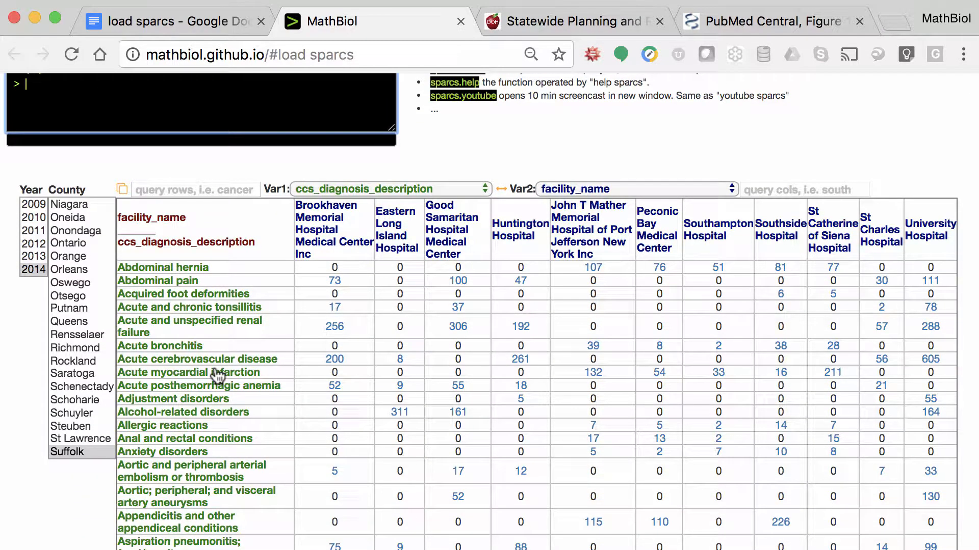
pyautogui.scroll(5, 218, 376)
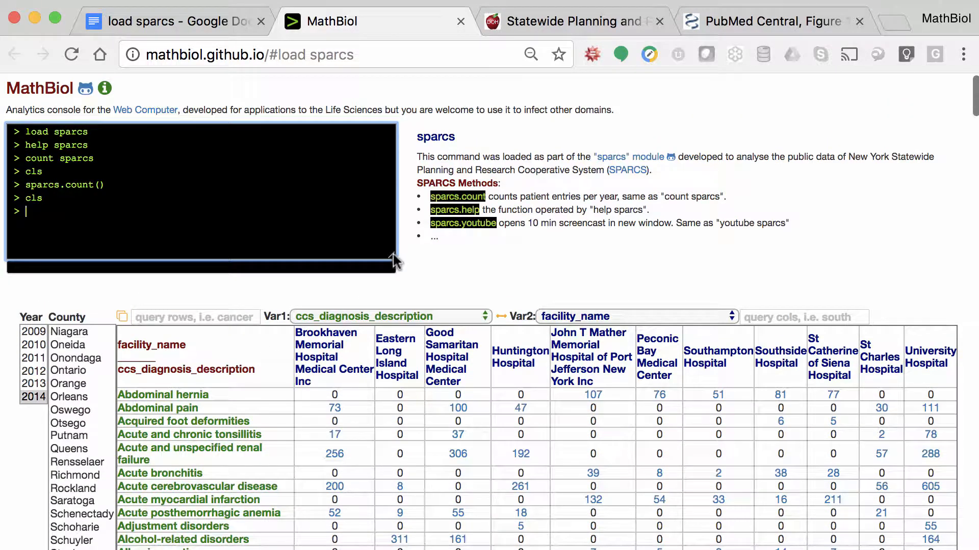
pyautogui.moveTo(393, 255); pyautogui.dragTo(385, 355)
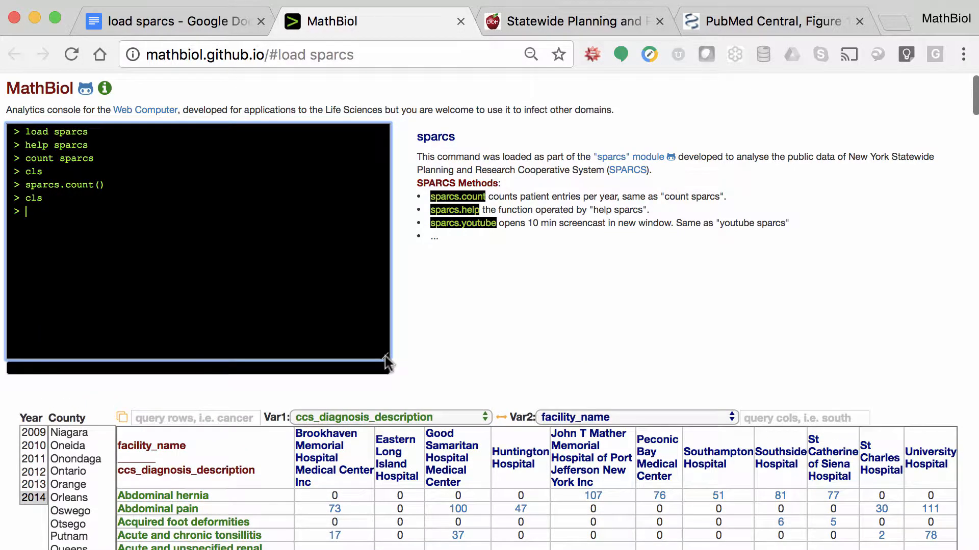
# Plot the Abdominal hernia row by facility_name from the Suffolk 2014 table.
pyautogui.scroll(-4, 485, 365)
pyautogui.scroll(1, 485, 365)
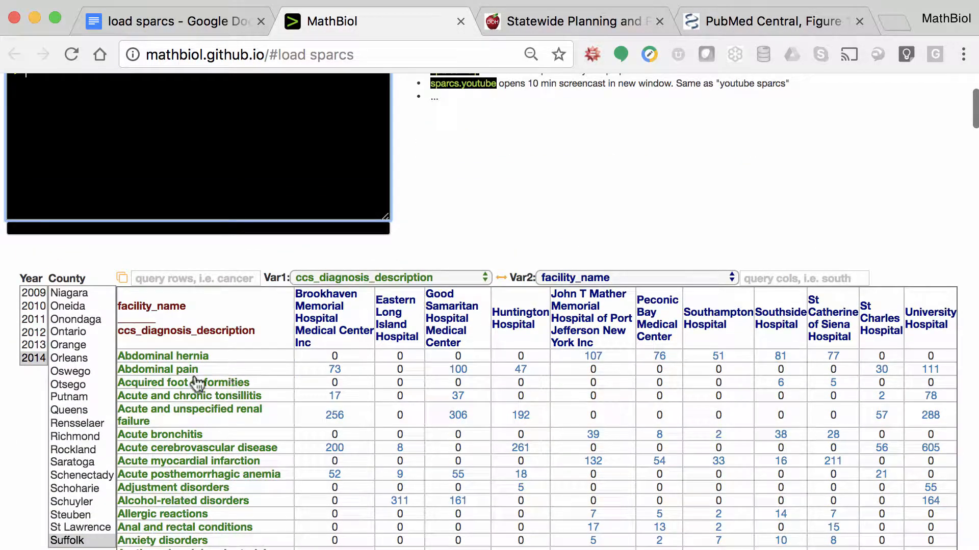
pyautogui.click(186, 356)
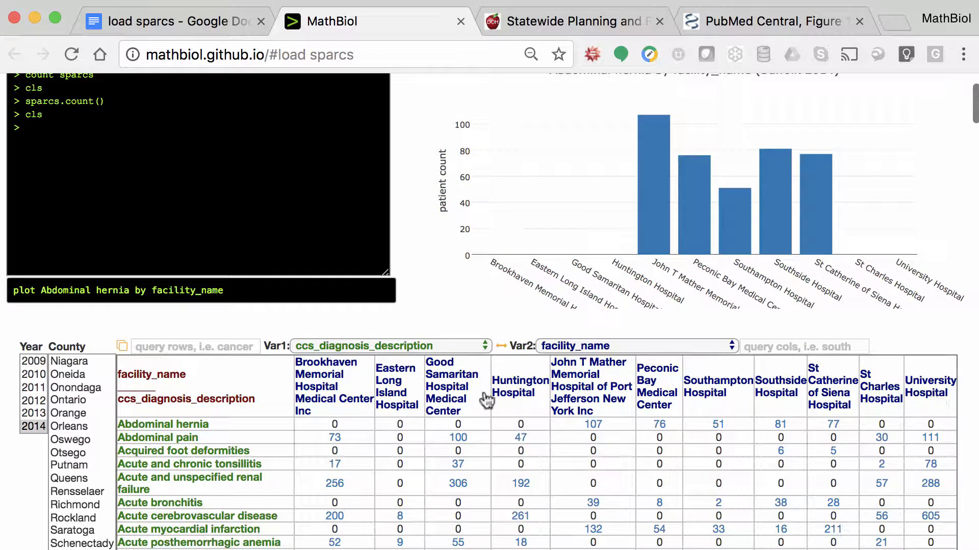
# View the Var2 variable options, keep facility_name, and filter the table's rows by "cancer".
pyautogui.click(630, 346)
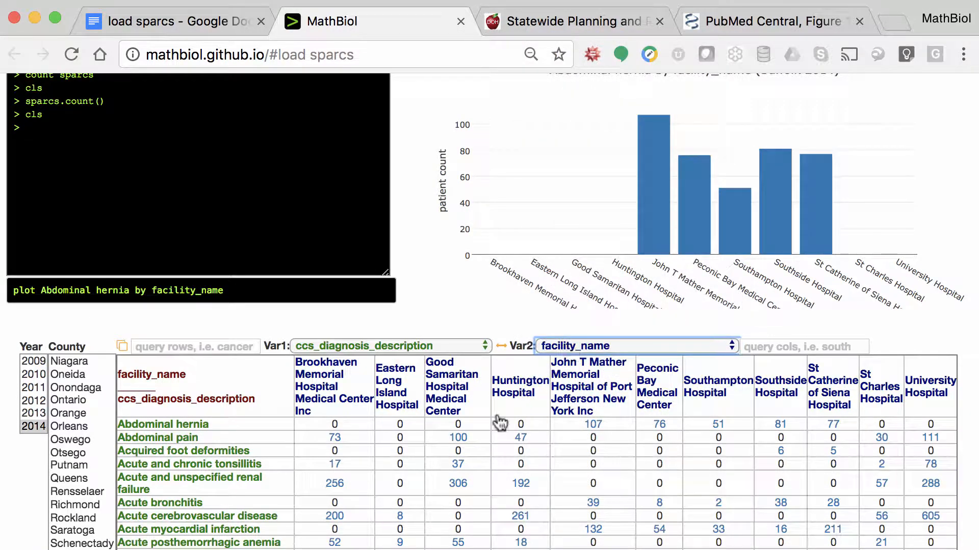
pyautogui.scroll(-5, 466, 441)
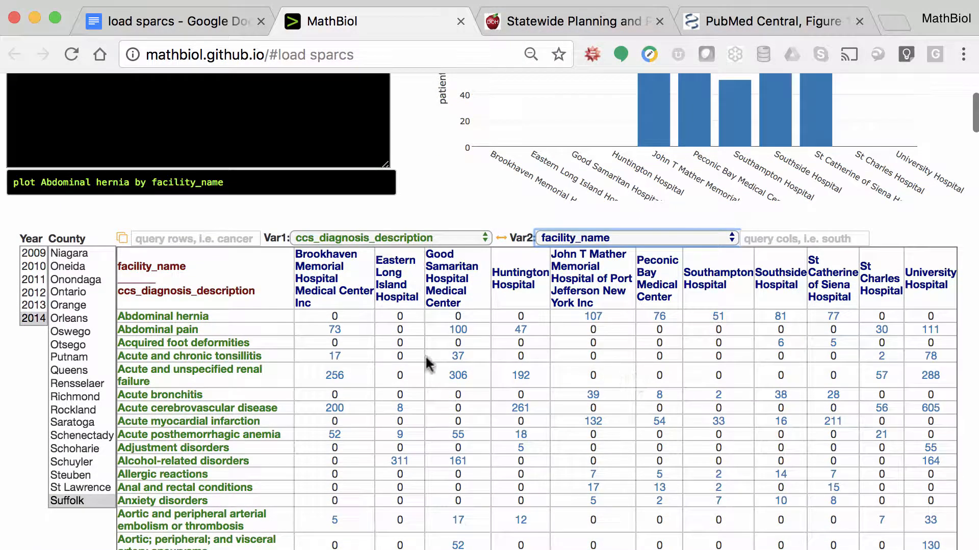
pyautogui.click(178, 239)
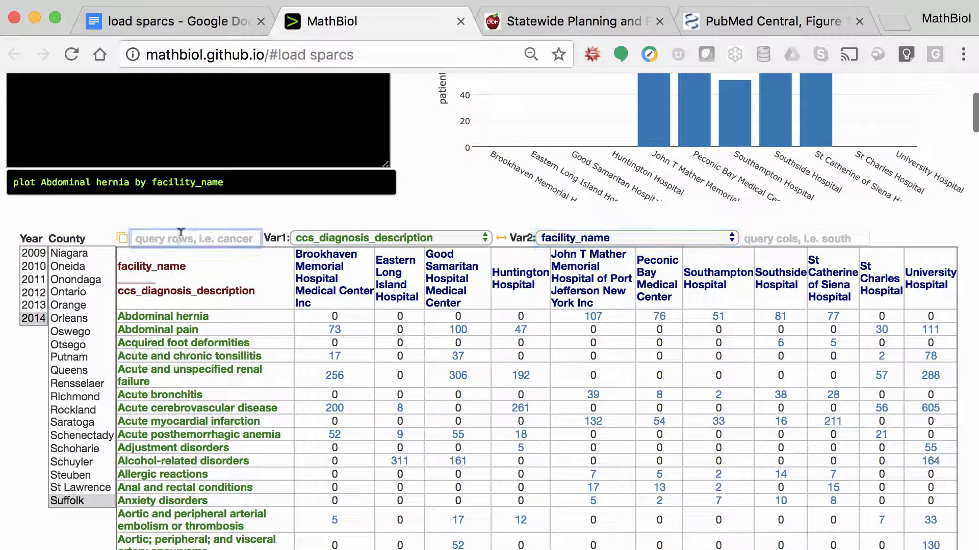
pyautogui.write('cancer')
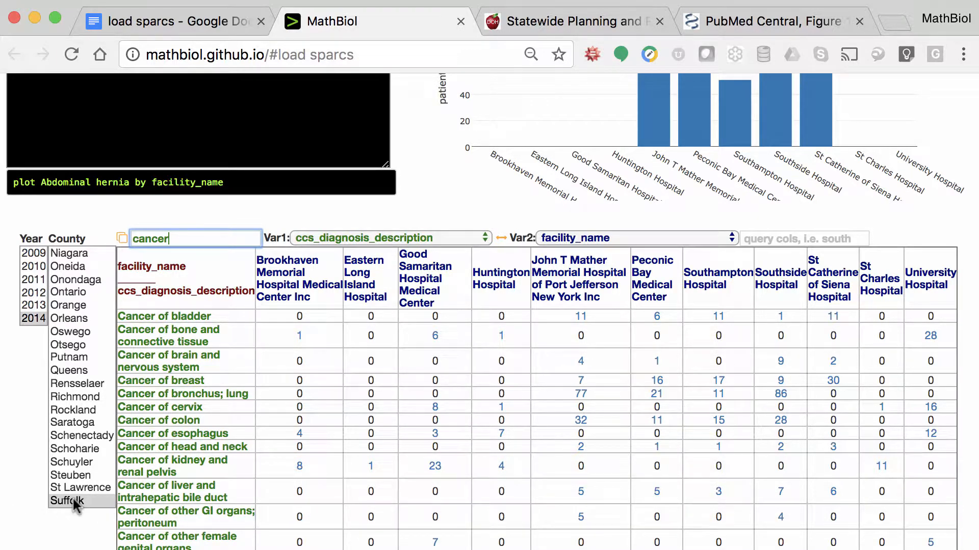
# Look through the list of counties and show the cancer data for Queens.
pyautogui.scroll(5, 74, 503)
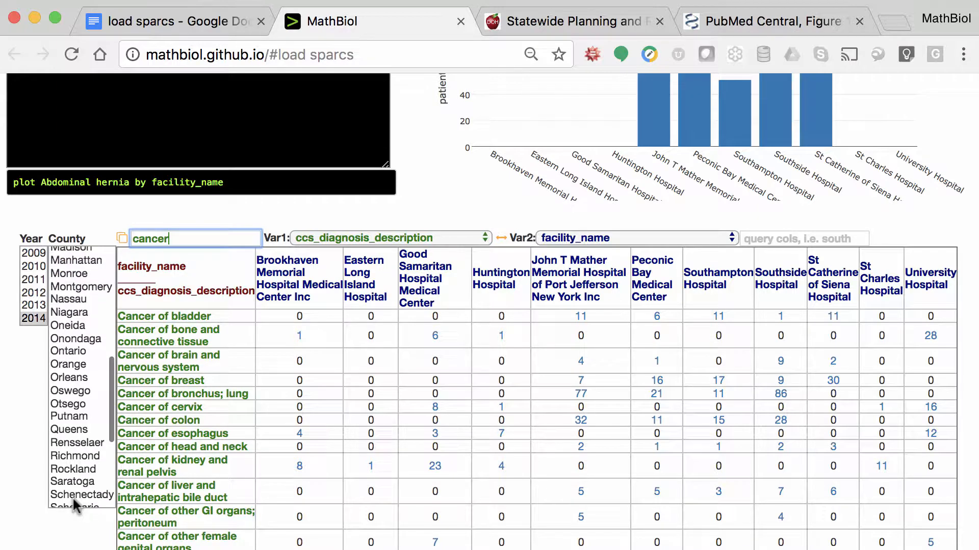
pyautogui.scroll(3, 72, 496)
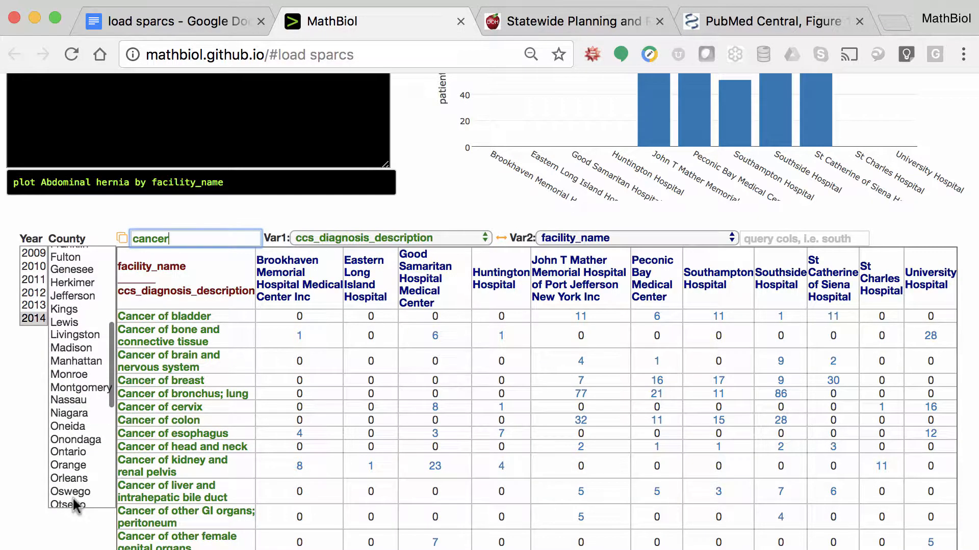
pyautogui.scroll(6, 73, 500)
pyautogui.scroll(-5, 74, 459)
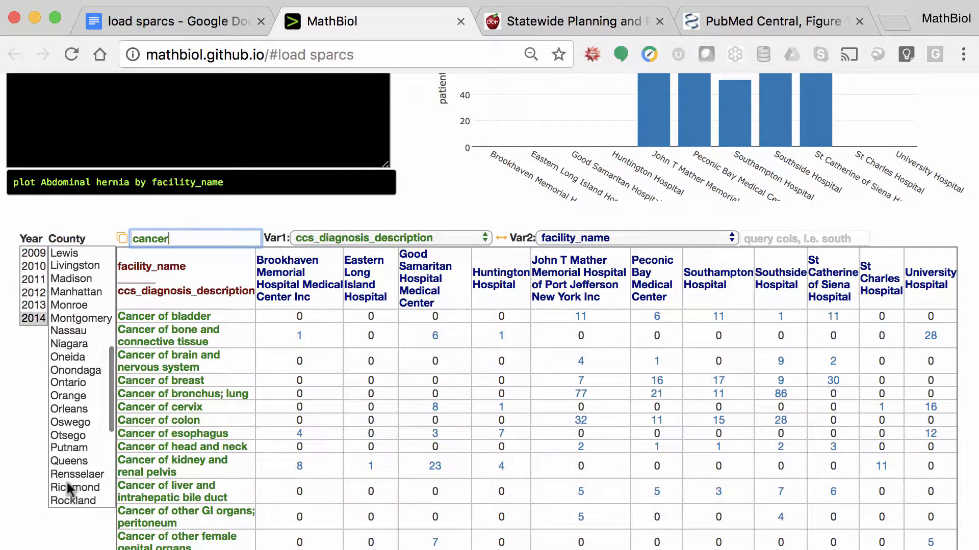
pyautogui.scroll(-5, 64, 451)
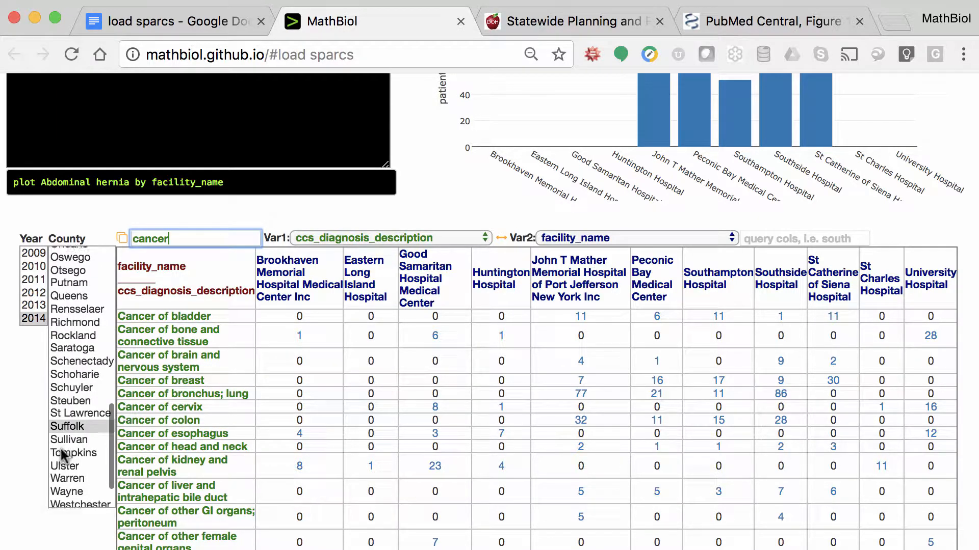
pyautogui.click(70, 298)
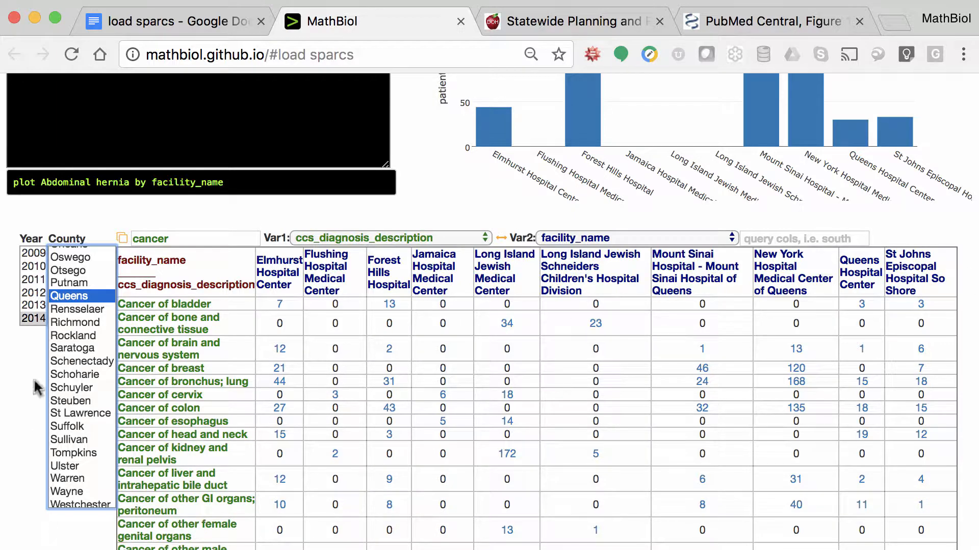
# Show the Queens data for 2013 and 2012, and plot all cancer diagnoses against facility_name.
pyautogui.click(28, 305)
pyautogui.click(28, 292)
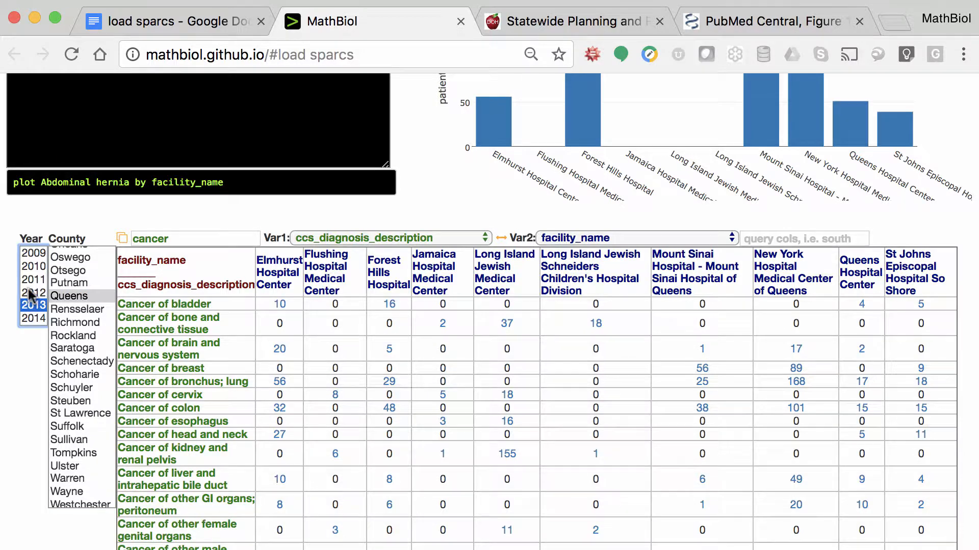
pyautogui.scroll(2, 374, 397)
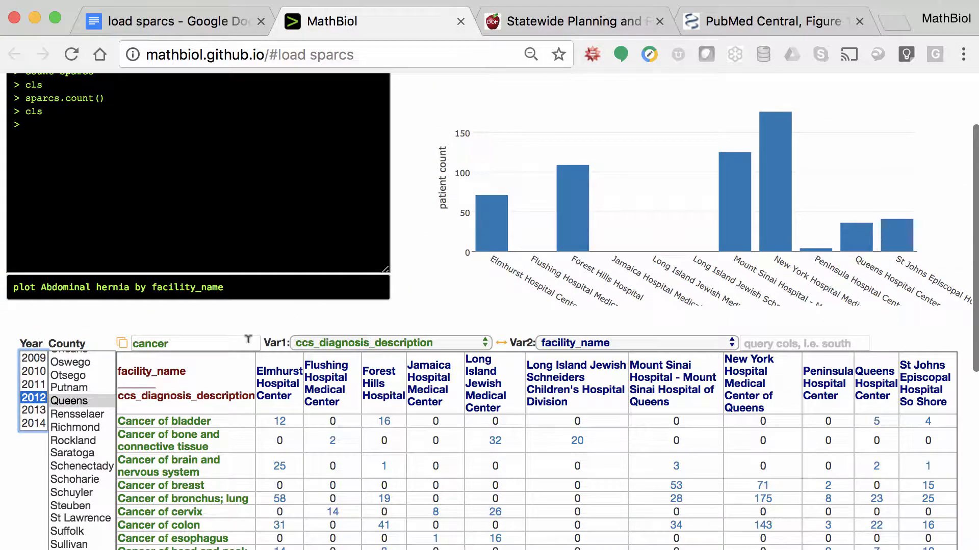
pyautogui.click(205, 399)
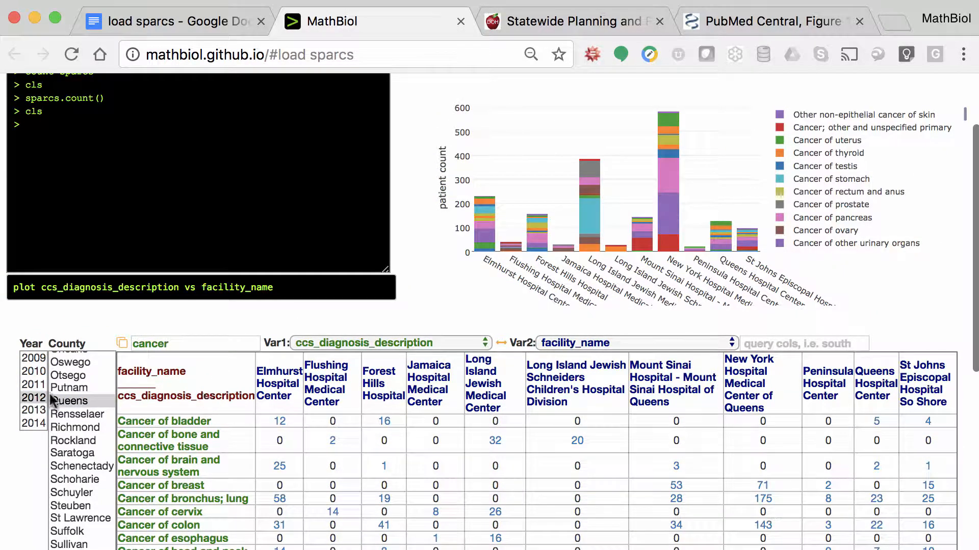
# Set the year to 2011 and again to 2013, and swap Var1 and Var2 to transpose the table and plot.
pyautogui.click(32, 385)
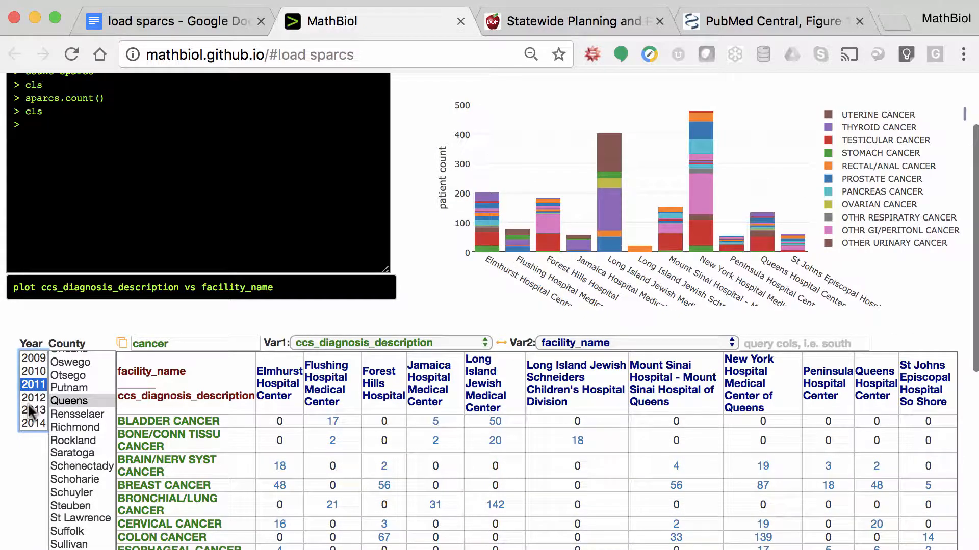
pyautogui.click(31, 411)
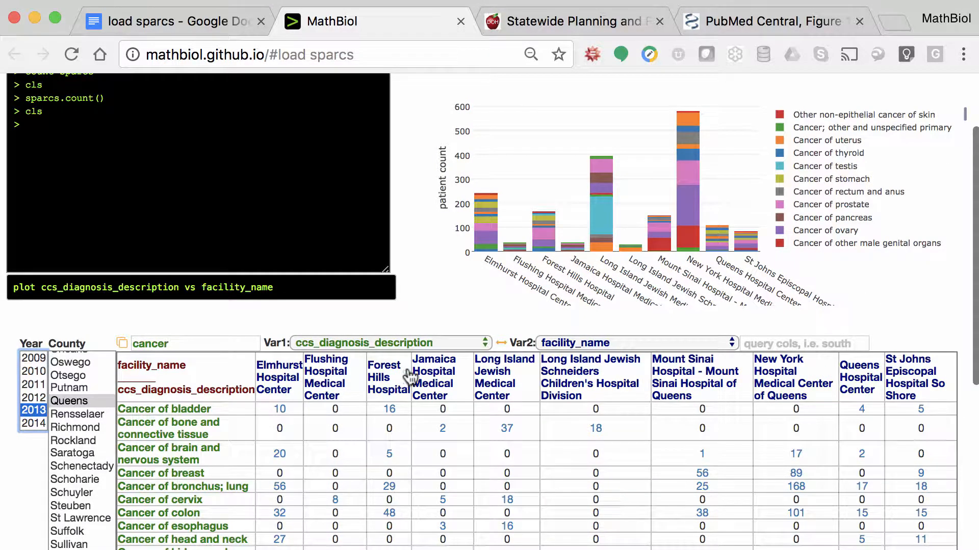
pyautogui.click(501, 344)
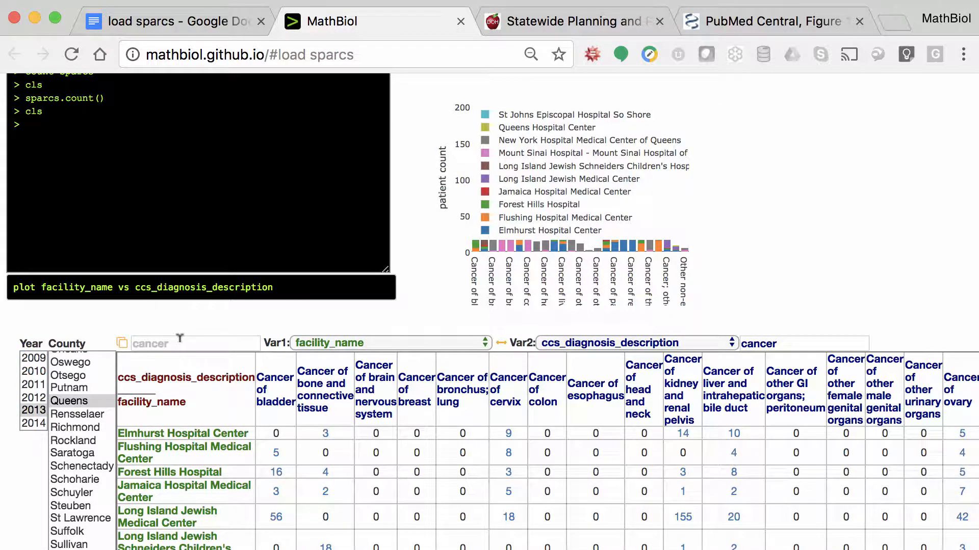
# Set the county to Suffolk and swap the variables again, making ccs_diagnosis_description Var1 and facility_name Var2.
pyautogui.scroll(-5, 64, 454)
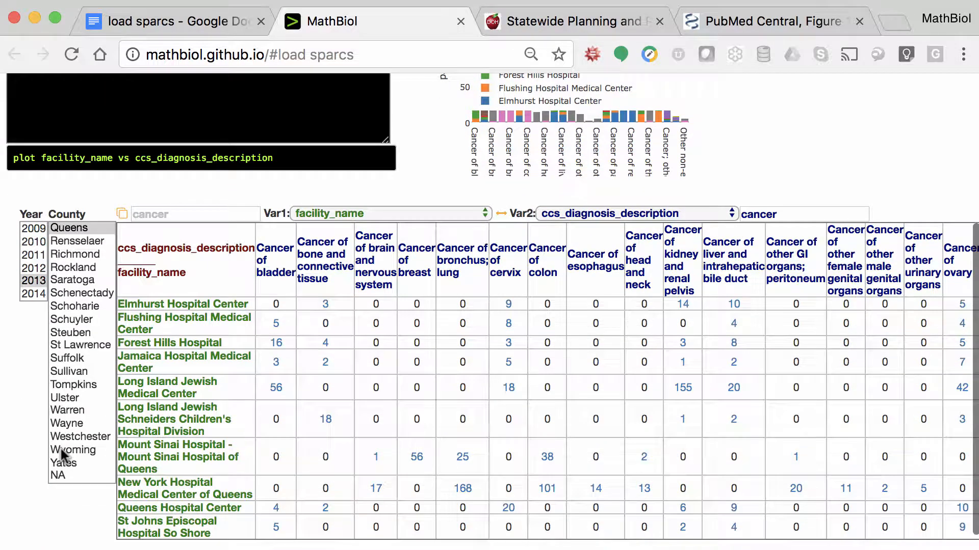
pyautogui.click(69, 358)
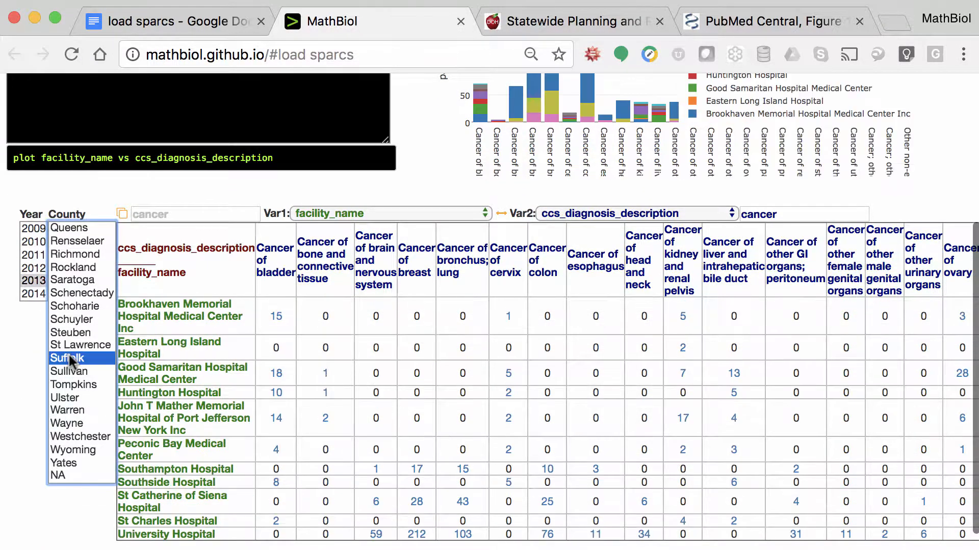
pyautogui.scroll(3, 71, 361)
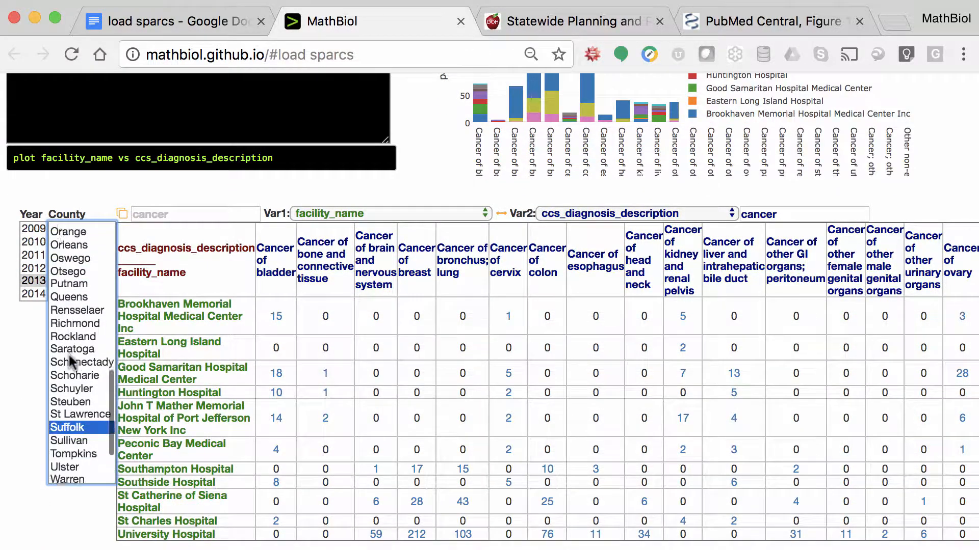
pyautogui.scroll(-2, 69, 361)
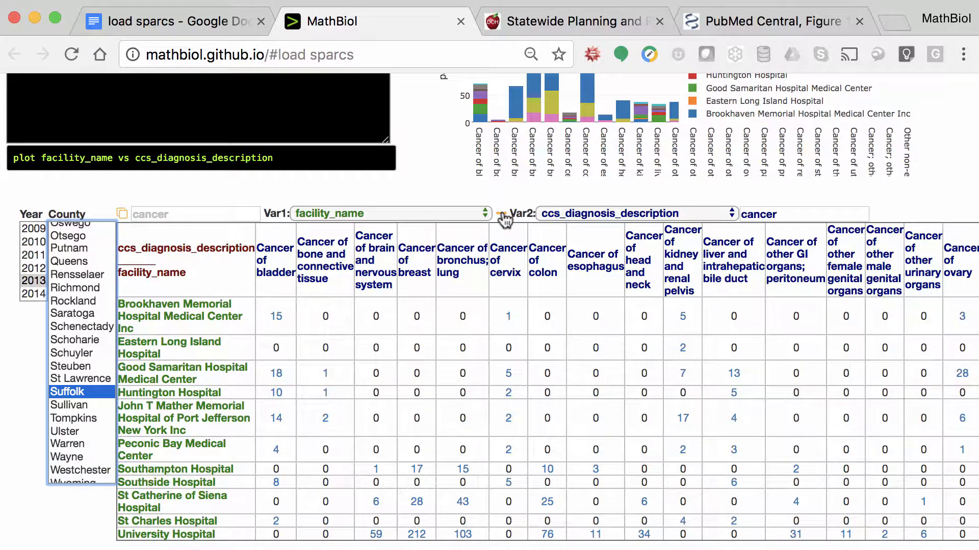
pyautogui.click(502, 215)
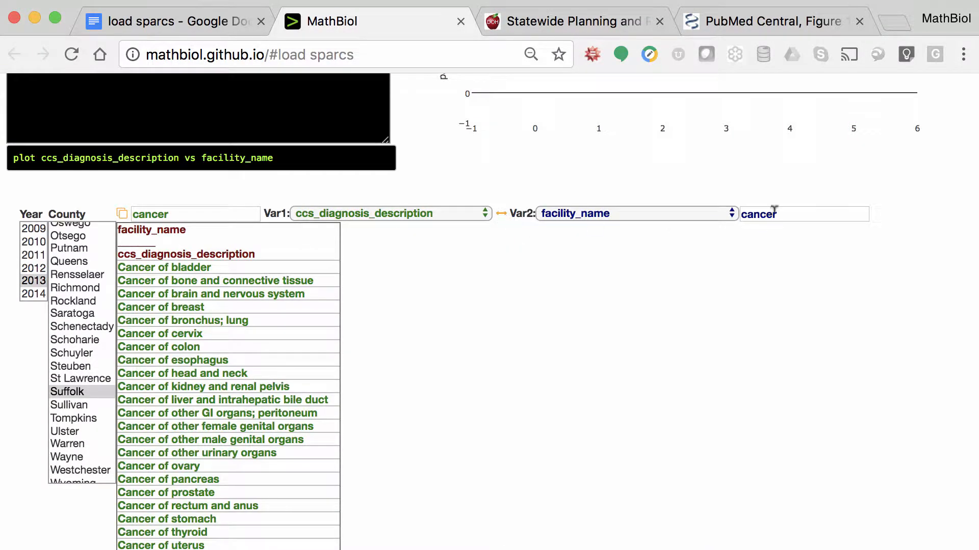
# Clear the Var2 filter and plot all cancer diagnoses across every Suffolk facility for 2013.
pyautogui.moveTo(790, 209); pyautogui.dragTo(739, 210)
pyautogui.press('BackSpace')
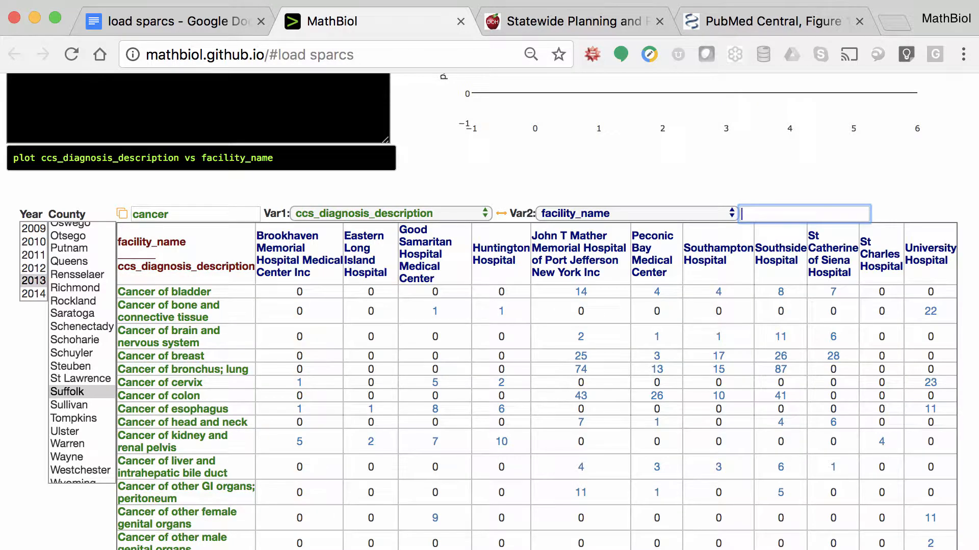
pyautogui.scroll(2, 563, 368)
pyautogui.click(204, 344)
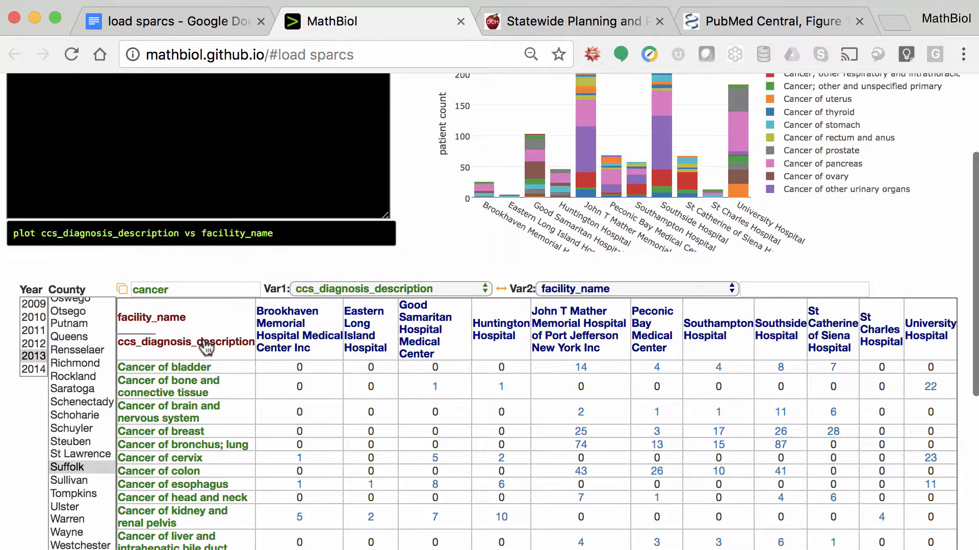
pyautogui.scroll(2, 674, 365)
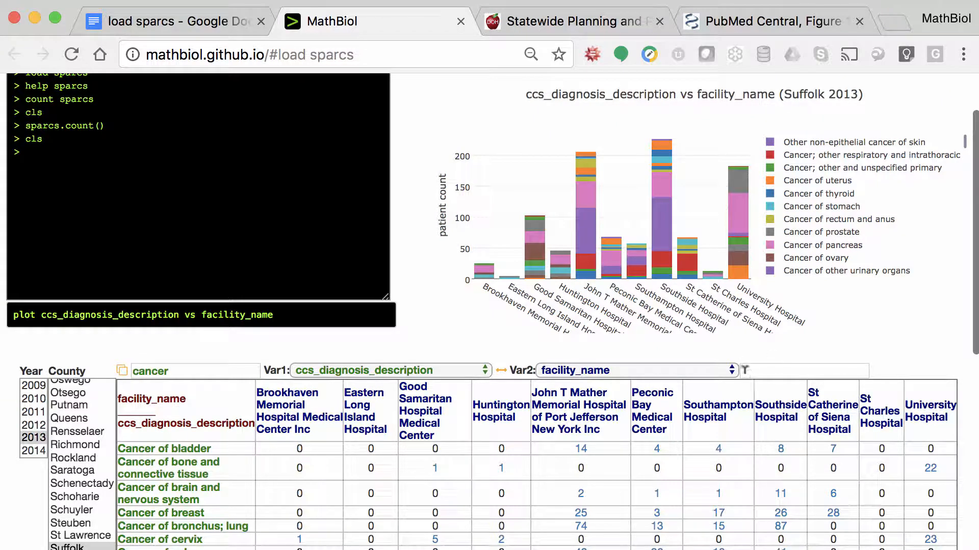
# Filter facility_name with the expression (south)|(sa) and replot all cancer diagnoses for the matching hospitals.
pyautogui.moveTo(216, 371); pyautogui.dragTo(125, 371)
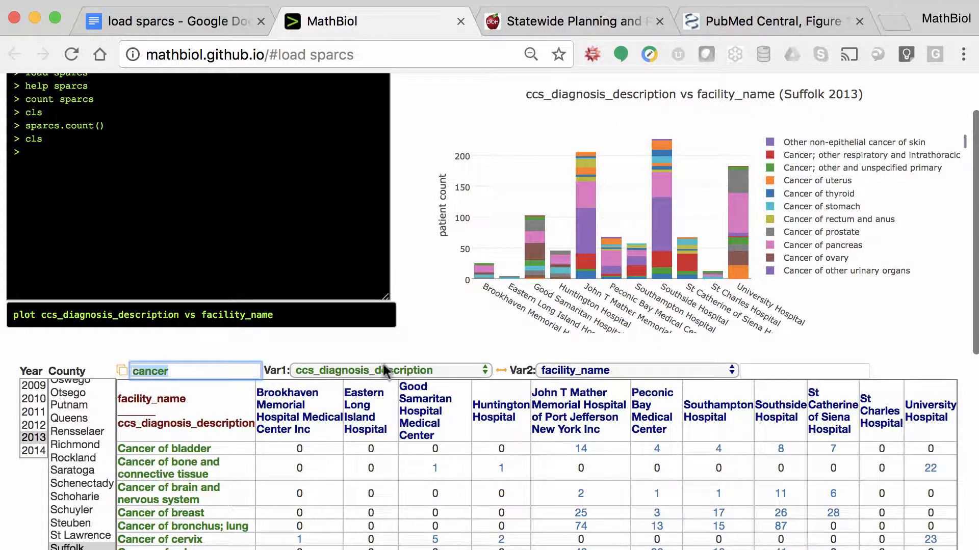
pyautogui.click(776, 369)
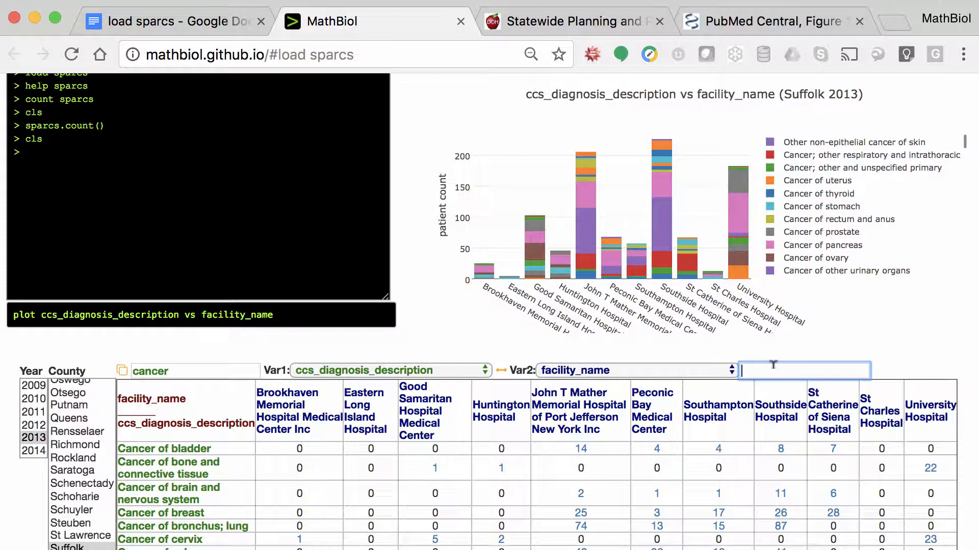
pyautogui.write('south')
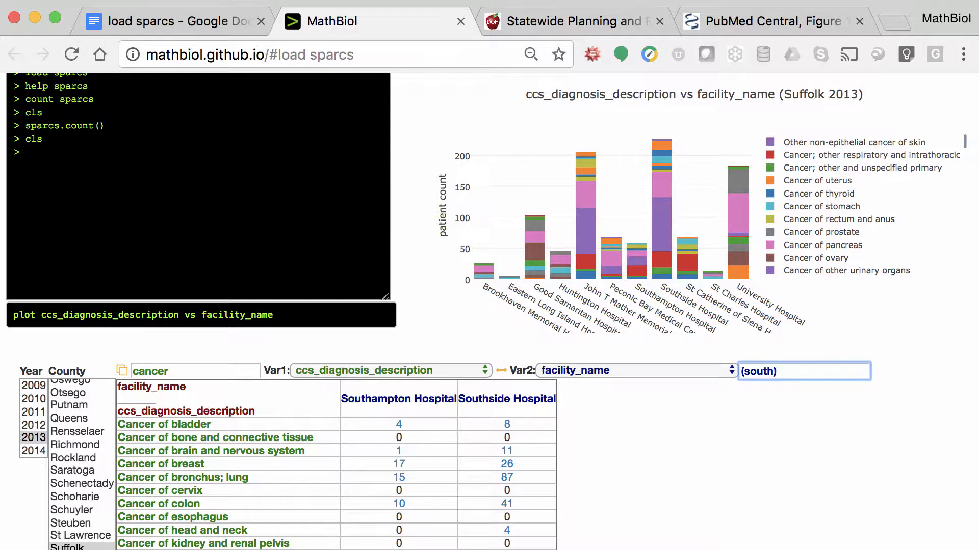
pyautogui.write('|(sa')
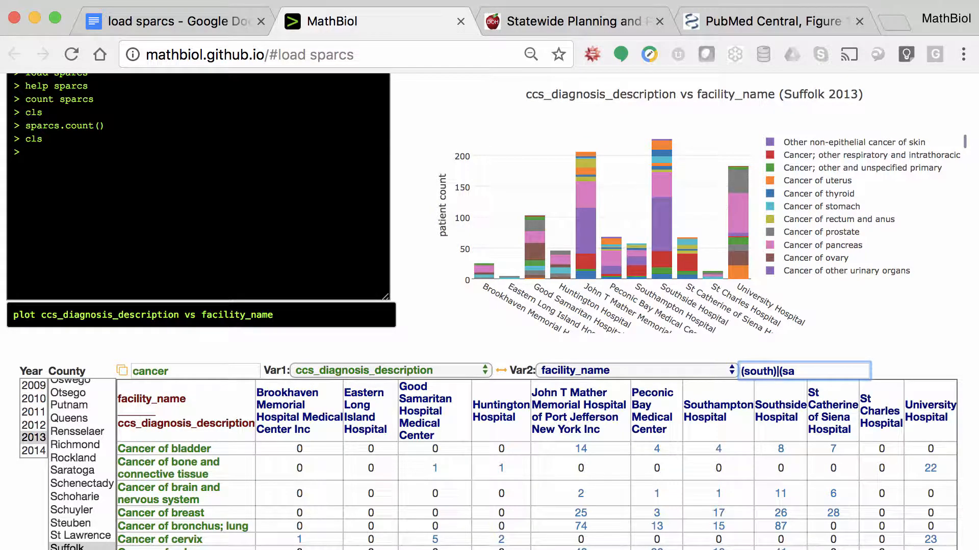
pyautogui.write(')')
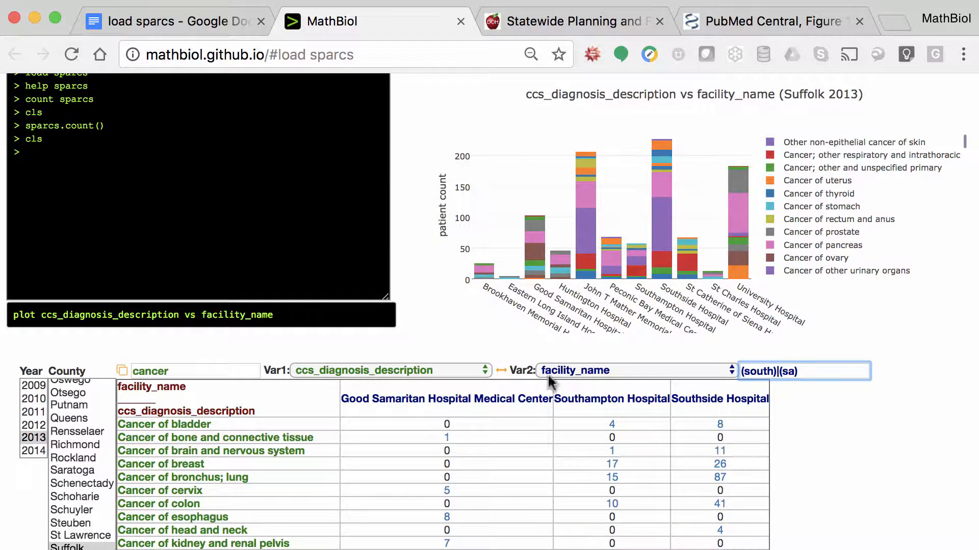
pyautogui.click(178, 416)
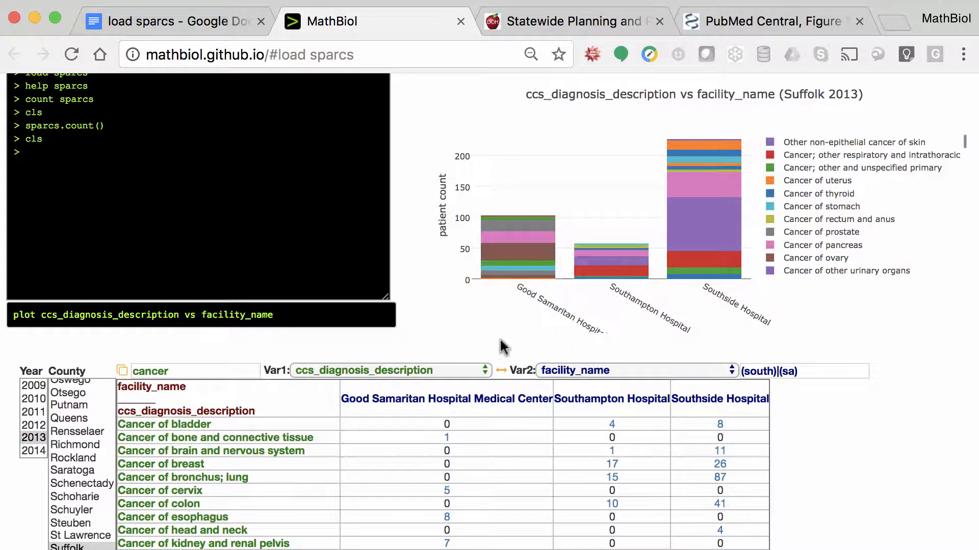
# Swap Var1 and Var2 to view the transposed table and plot with their filters, and swap them back.
pyautogui.click(502, 374)
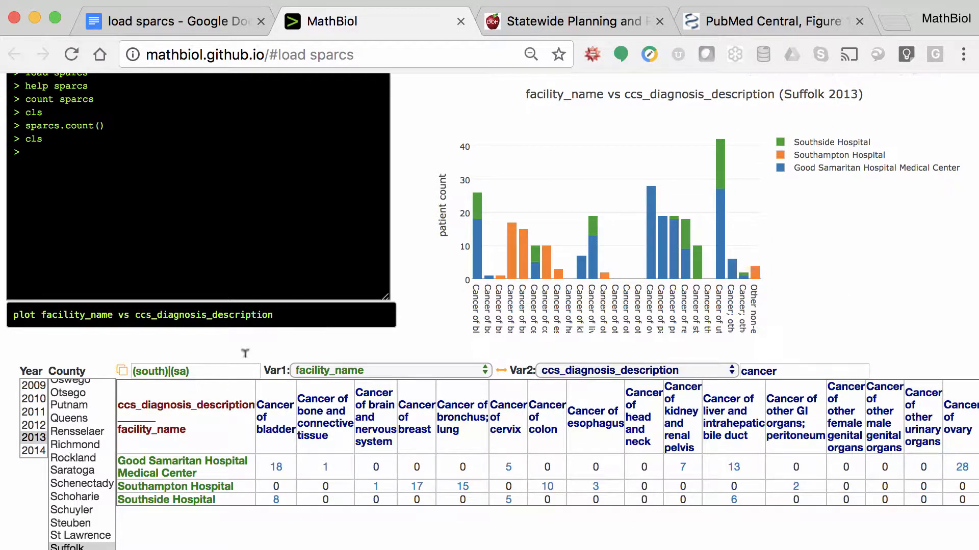
pyautogui.click(207, 367)
pyautogui.moveTo(190, 367); pyautogui.dragTo(123, 374)
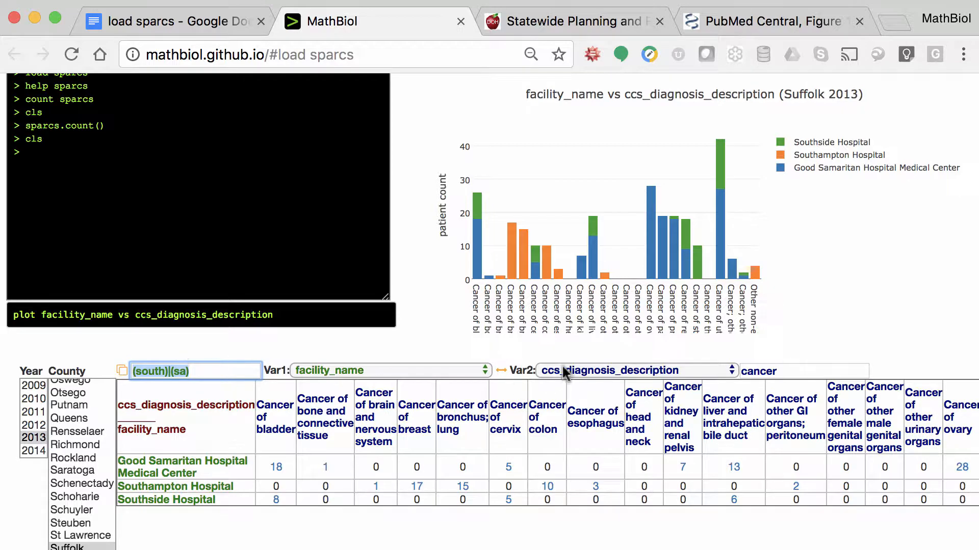
pyautogui.click(504, 376)
pyautogui.click(504, 374)
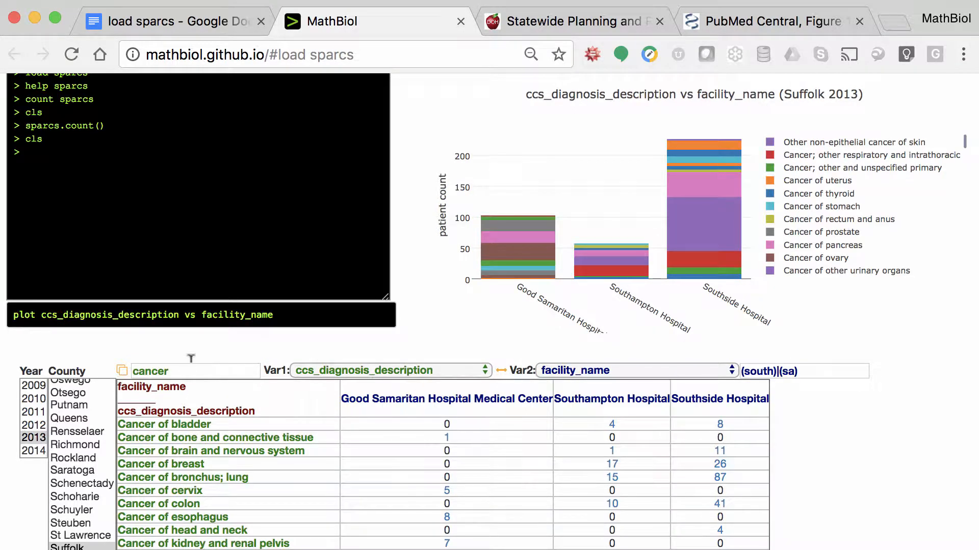
# Remove the cancer filter and set Var1 to source_of_payment_1, keeping facility_name as Var2.
pyautogui.moveTo(196, 363); pyautogui.dragTo(95, 366)
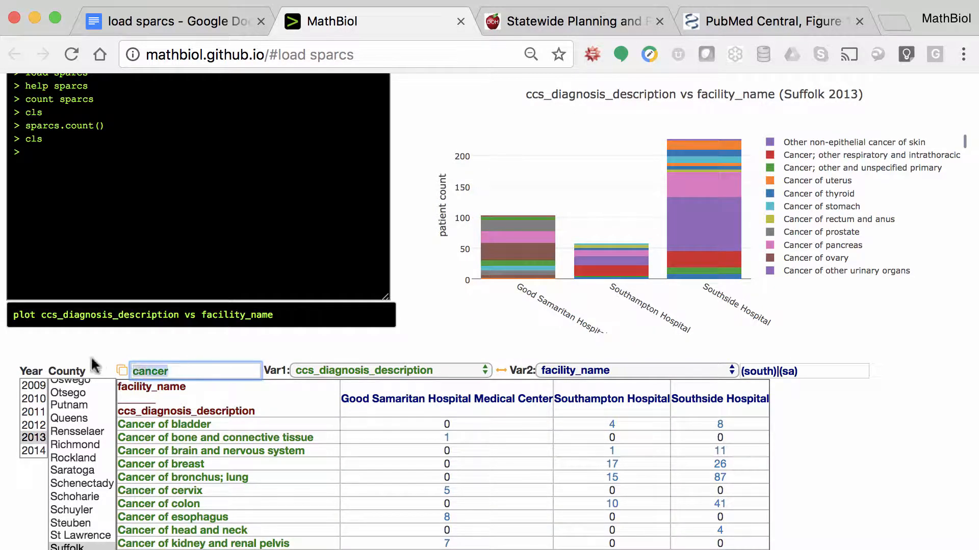
pyautogui.press('BackSpace')
pyautogui.click(420, 371)
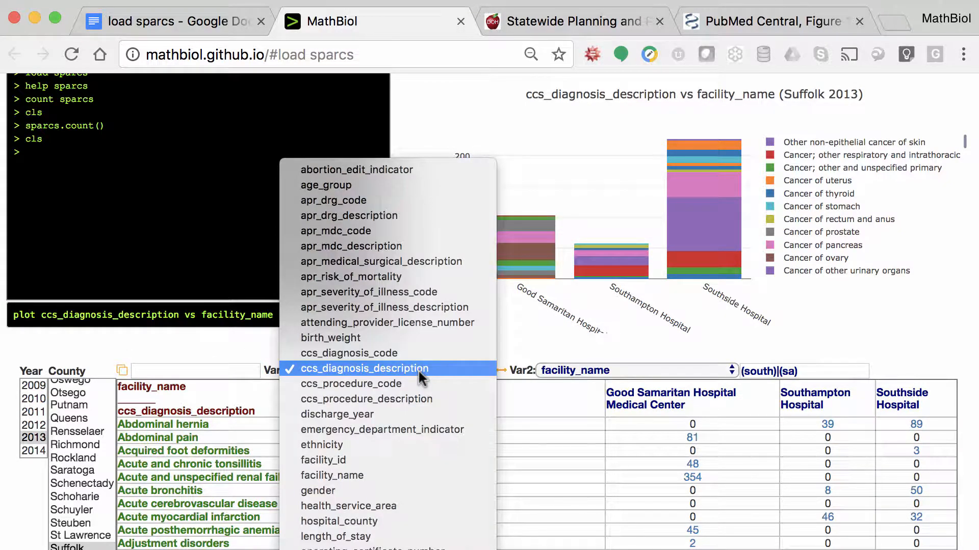
pyautogui.click(357, 549)
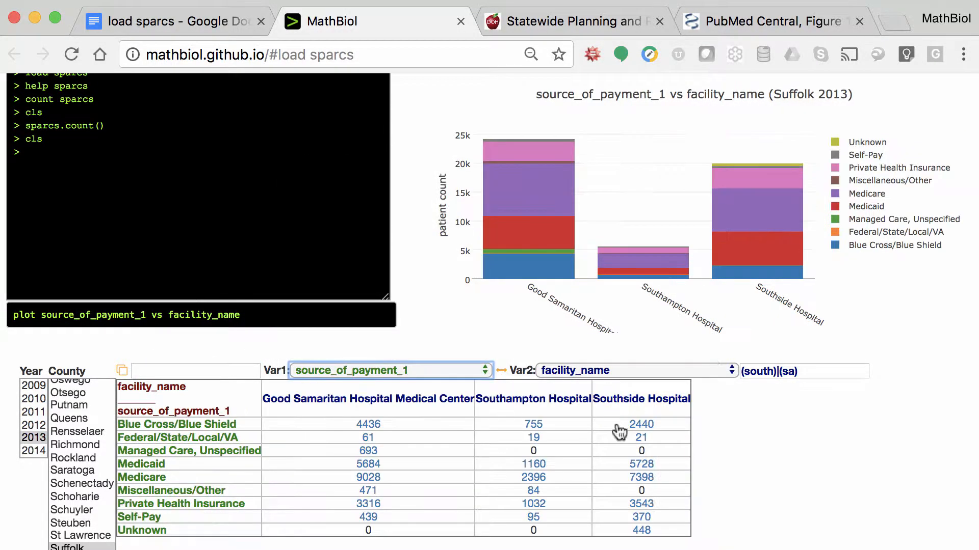
# Clear the facility_name filter to tabulate payment sources for all Suffolk facilities.
pyautogui.moveTo(827, 371); pyautogui.dragTo(692, 371)
pyautogui.press('BackSpace')
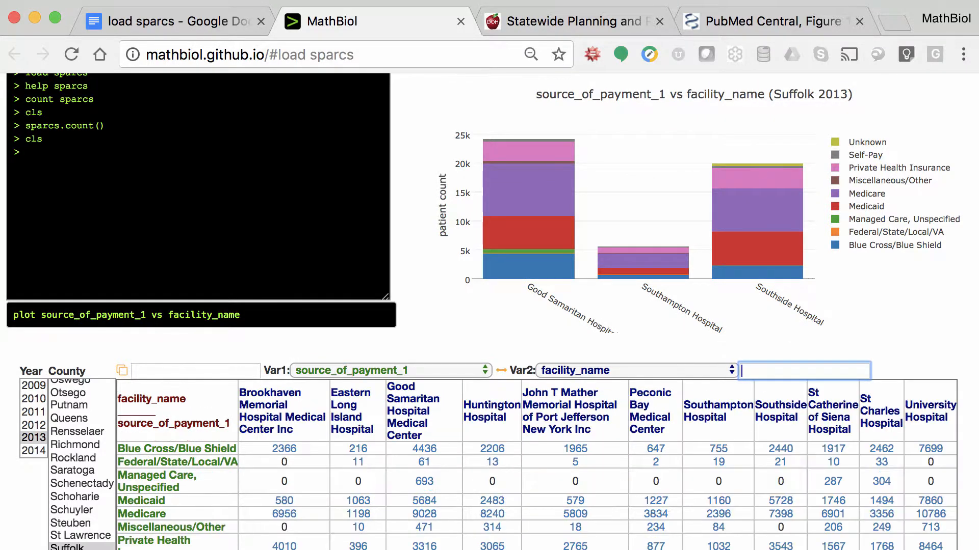
pyautogui.scroll(-3, 489, 311)
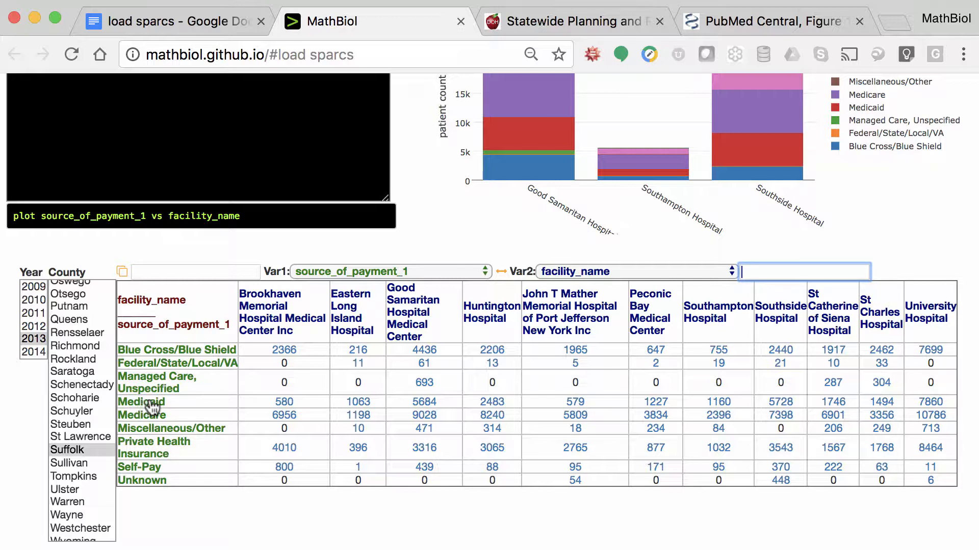
# Open the patient records behind the Medicaid count for University Hospital and save the CSV as Google Sheets.
pyautogui.click(932, 403)
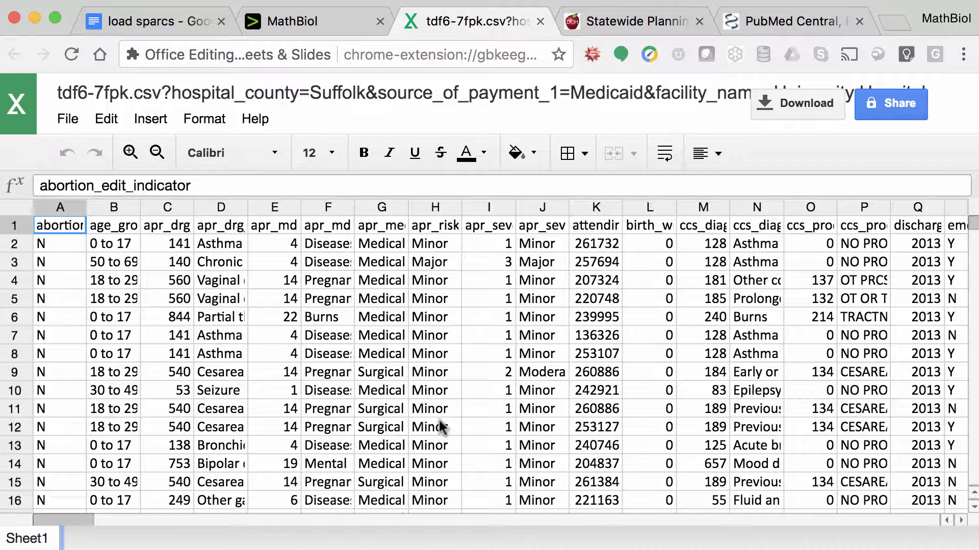
pyautogui.press('super+minus')
pyautogui.press('super+minus')
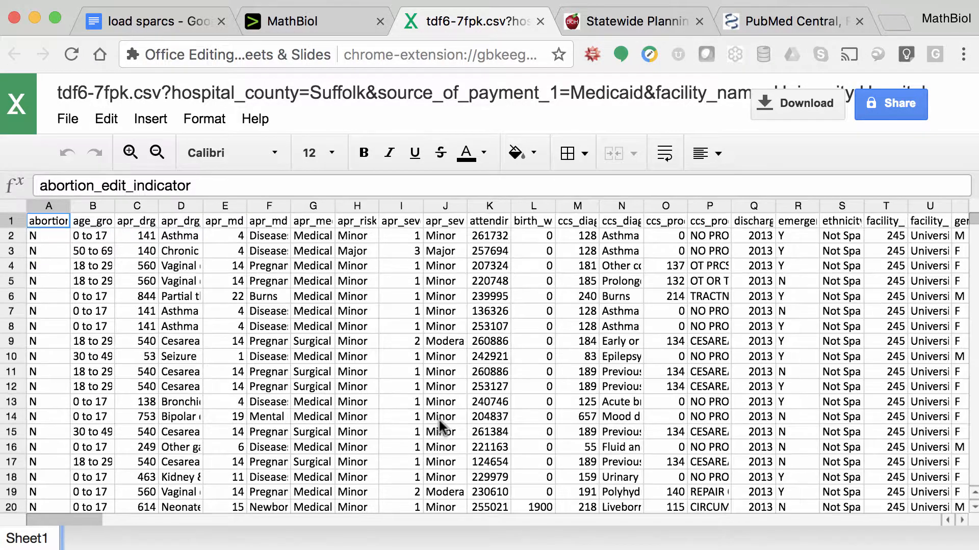
pyautogui.press('super+minus')
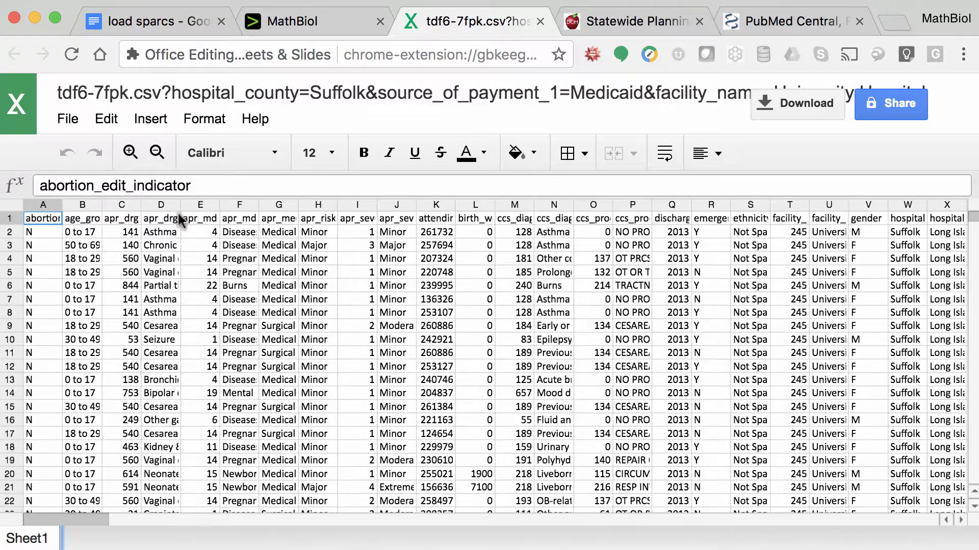
pyautogui.click(68, 122)
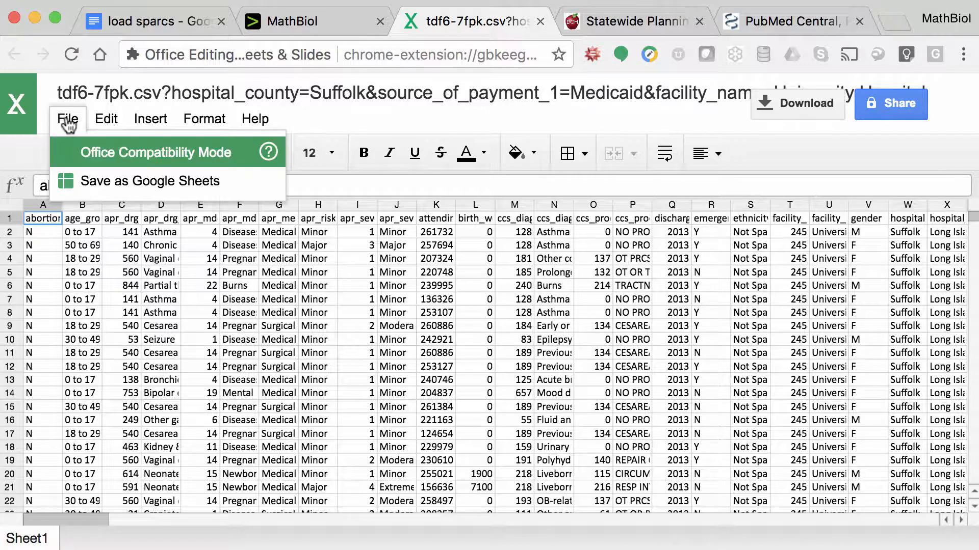
pyautogui.click(95, 185)
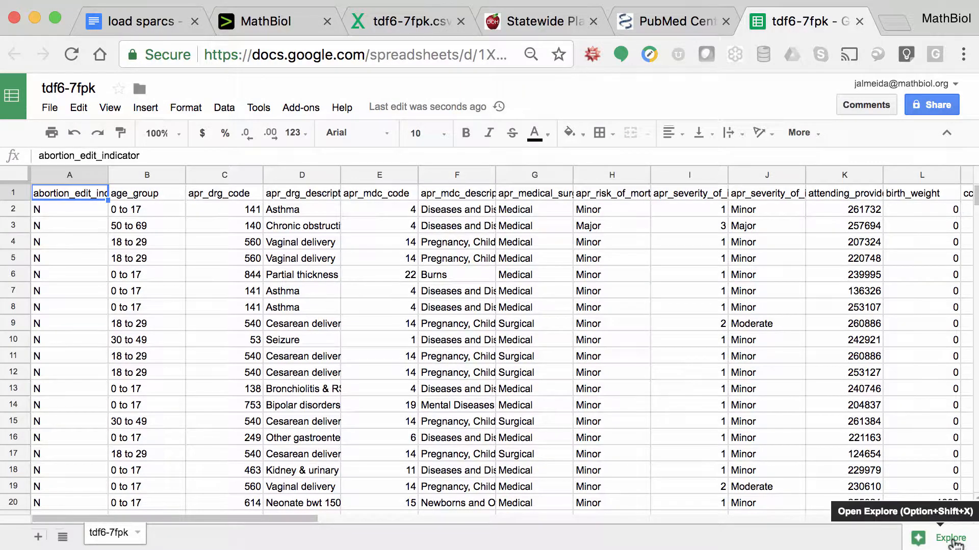
# Open Explore for the sheet and examine its automatic analysis charts and the suggested questions about the data.
pyautogui.click(951, 539)
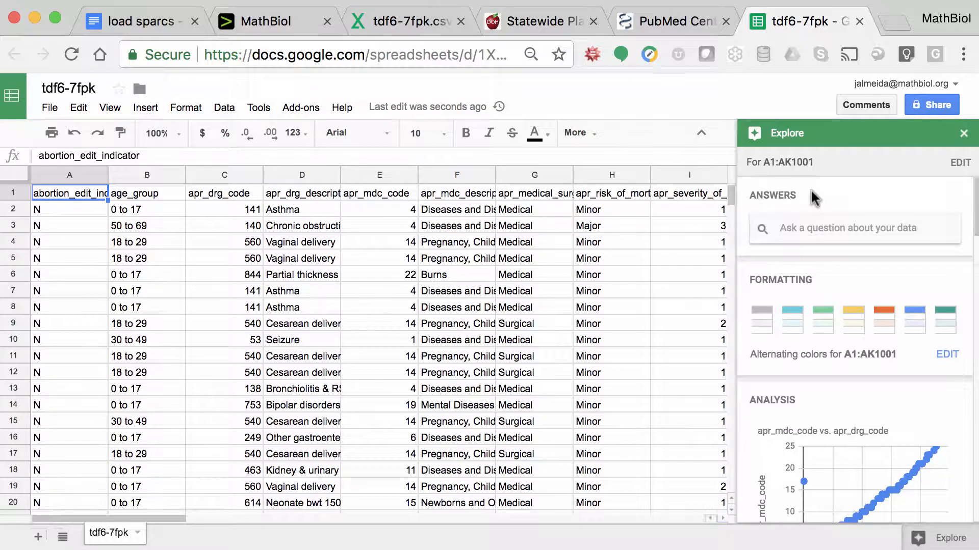
pyautogui.scroll(-4, 867, 381)
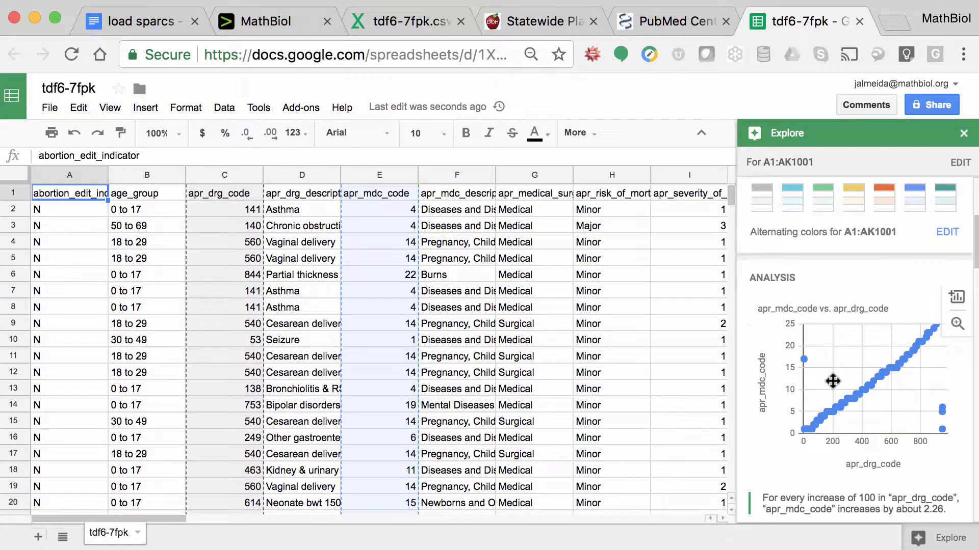
pyautogui.scroll(-3, 833, 381)
pyautogui.scroll(-3, 820, 374)
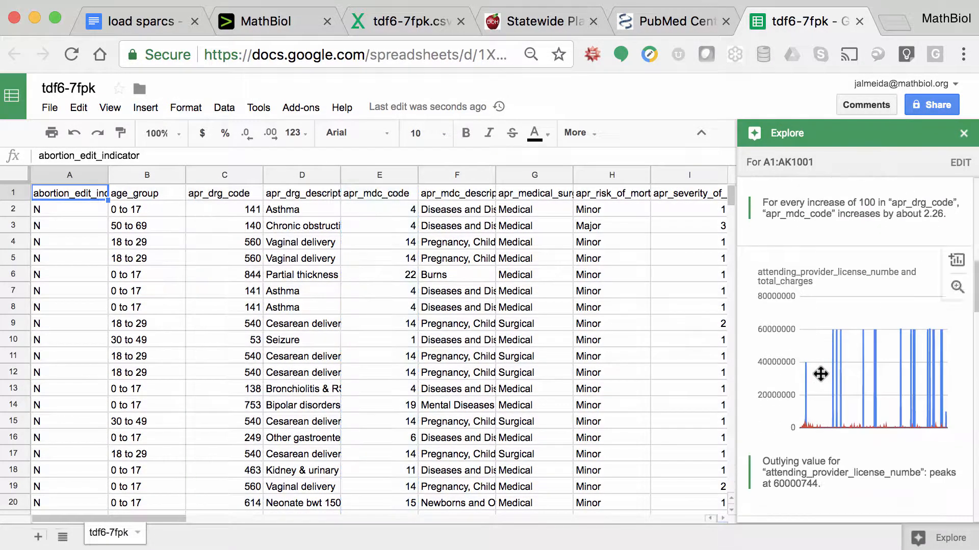
pyautogui.scroll(-15, 867, 340)
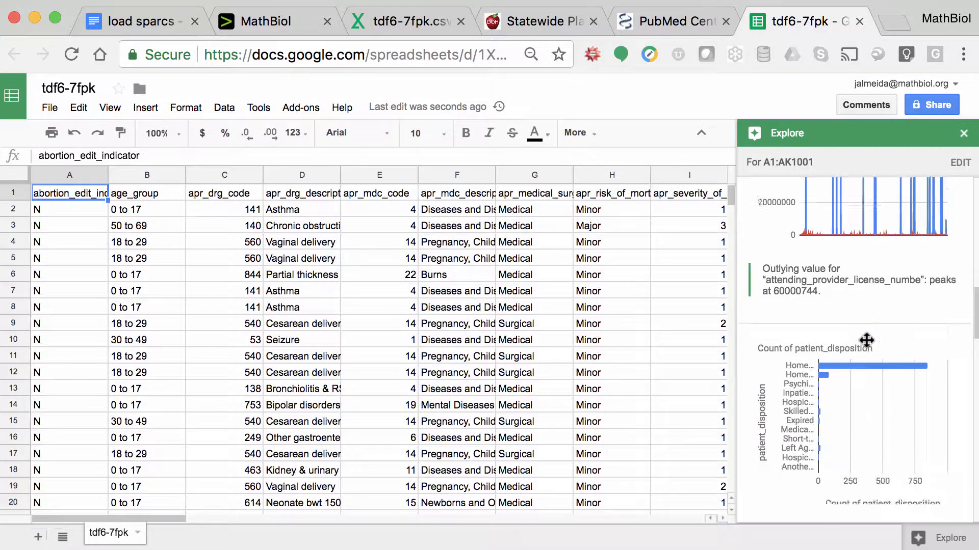
pyautogui.scroll(-3, 867, 340)
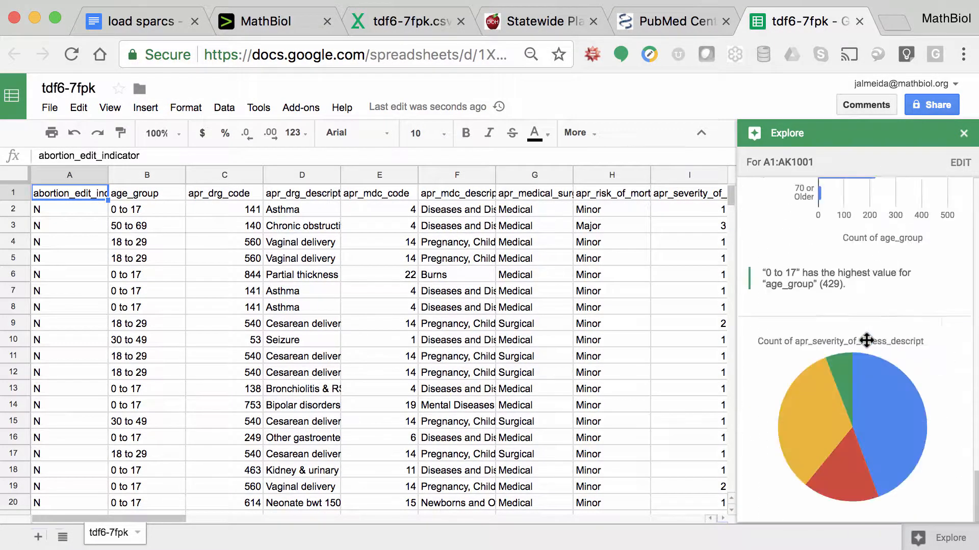
pyautogui.scroll(20, 866, 341)
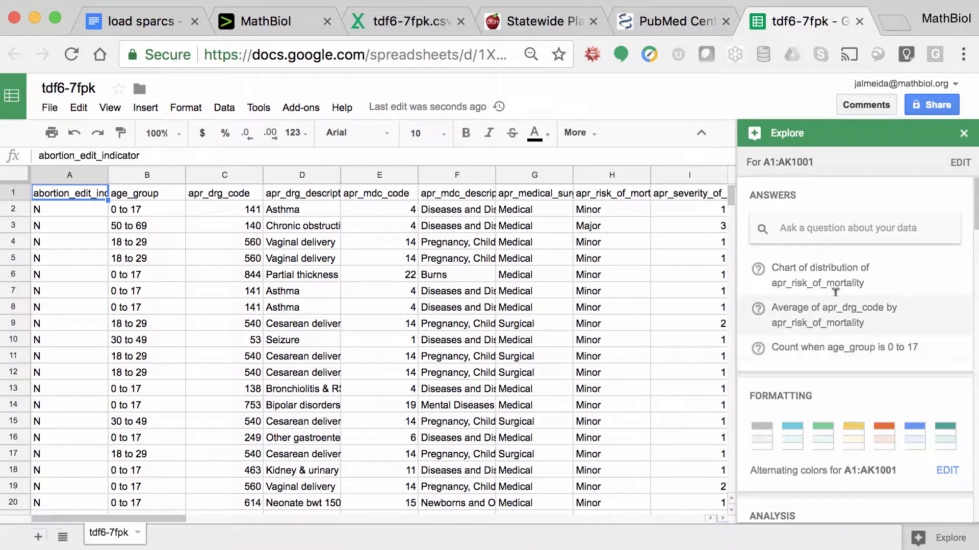
pyautogui.click(790, 225)
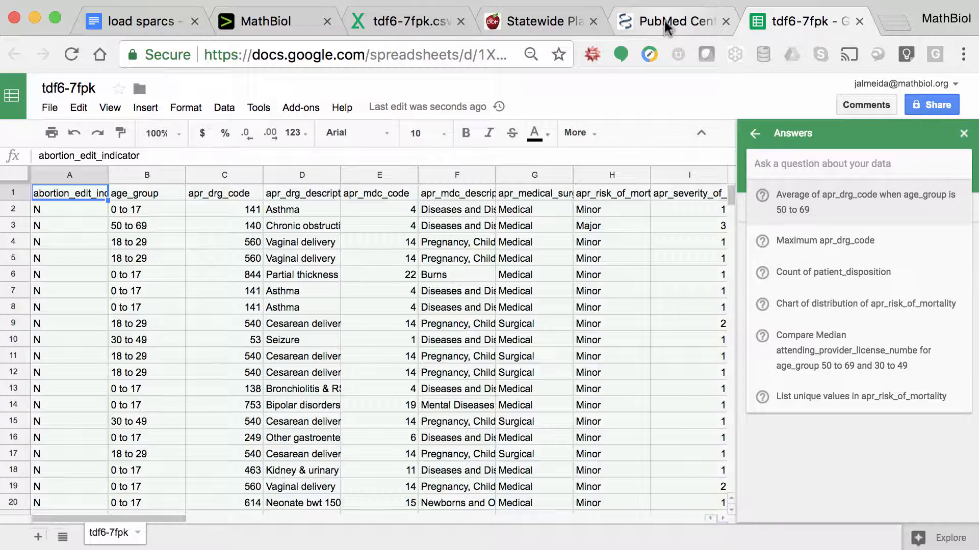
# Close the Google Sheets, PubMed Central, Department of Health and CSV pages to return to the MathBiol console.
pyautogui.click(860, 23)
pyautogui.click(860, 22)
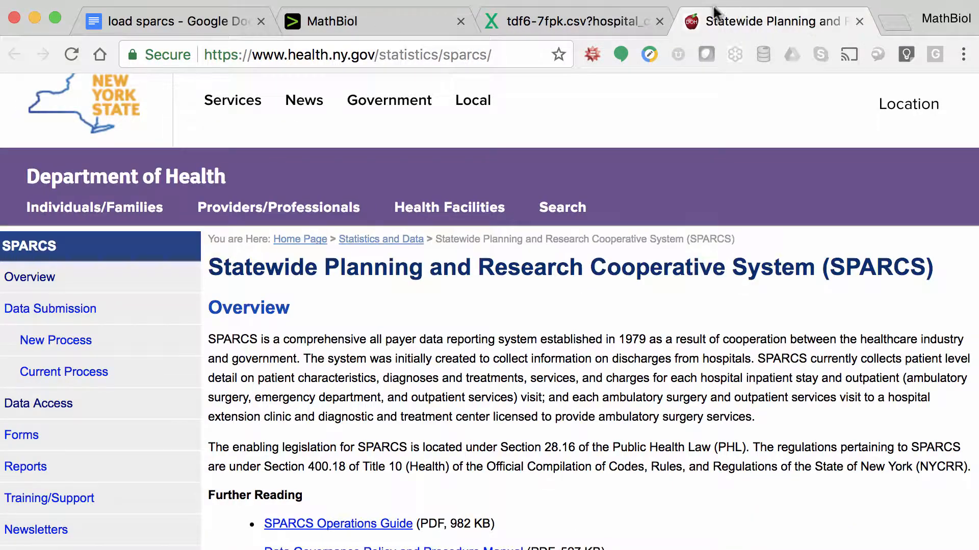
pyautogui.click(857, 22)
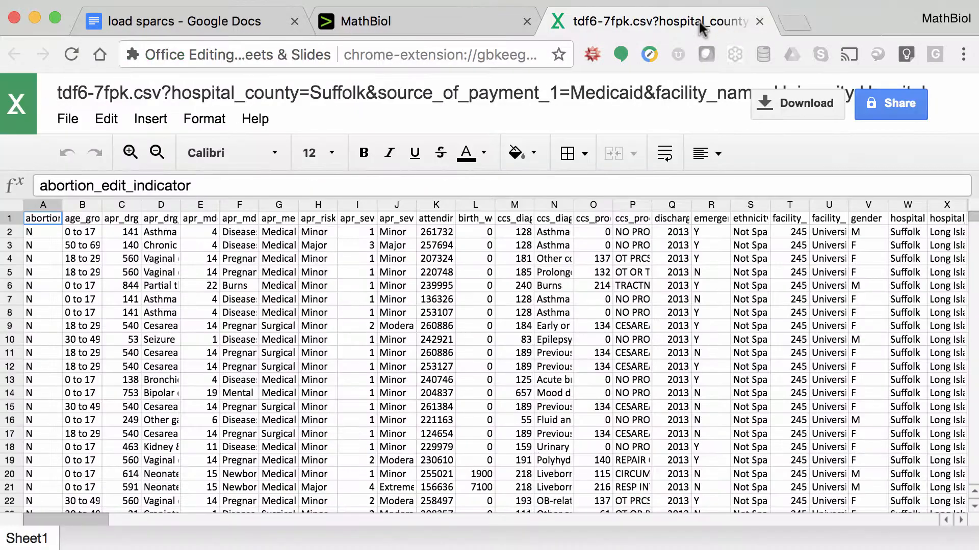
pyautogui.click(759, 21)
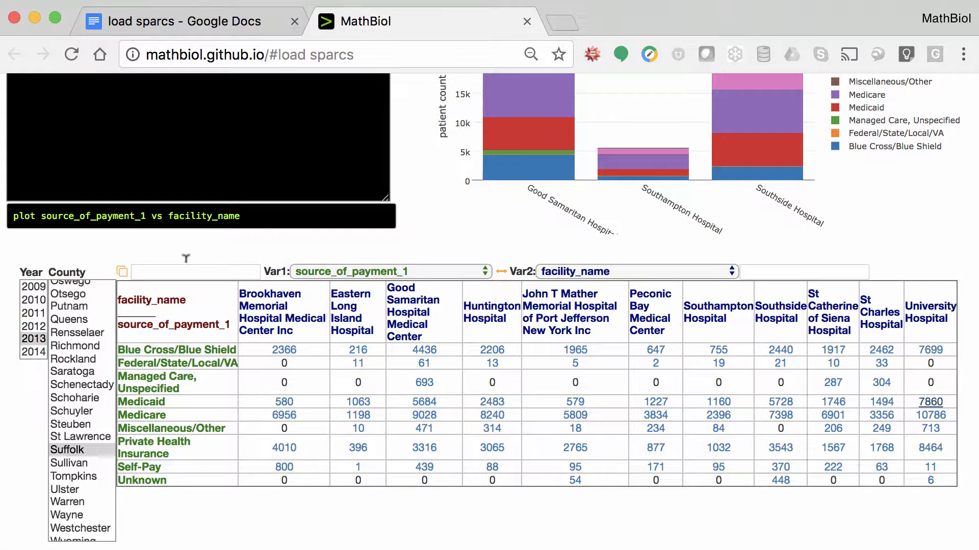
# Copy the payment source by facility table into a new sheet of the Excel workbook at cell B3 and widen column B.
pyautogui.click(122, 273)
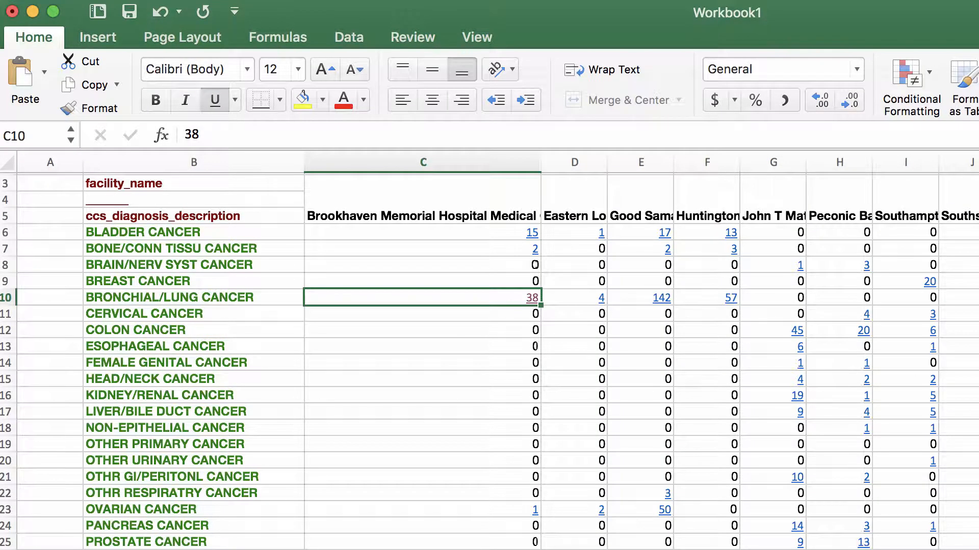
pyautogui.hotkey('shift', 'F11')
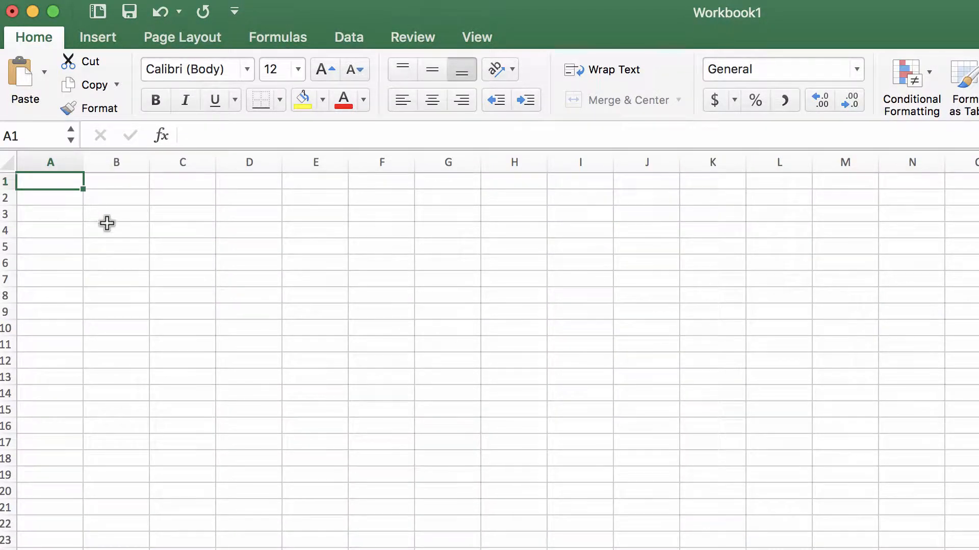
pyautogui.click(127, 198)
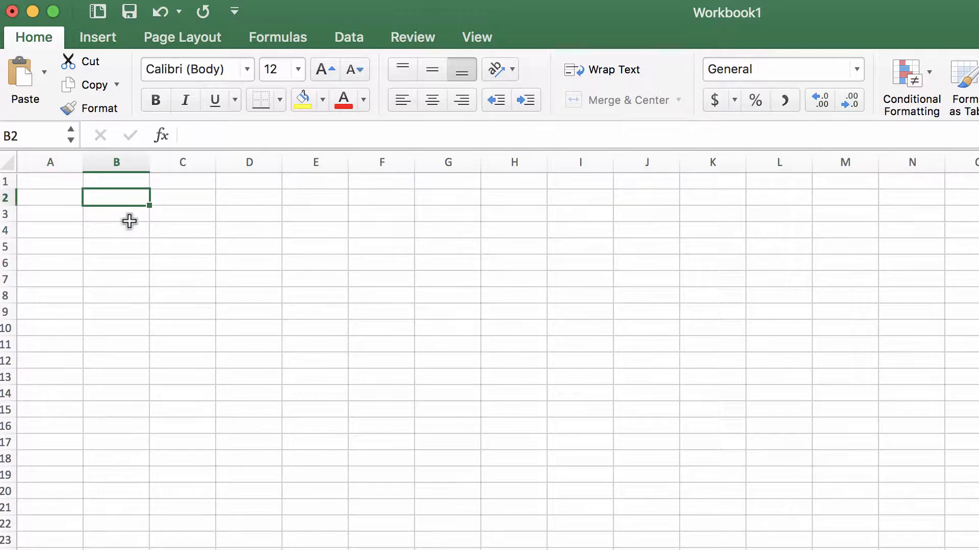
pyautogui.click(128, 222)
pyautogui.press('super+v')
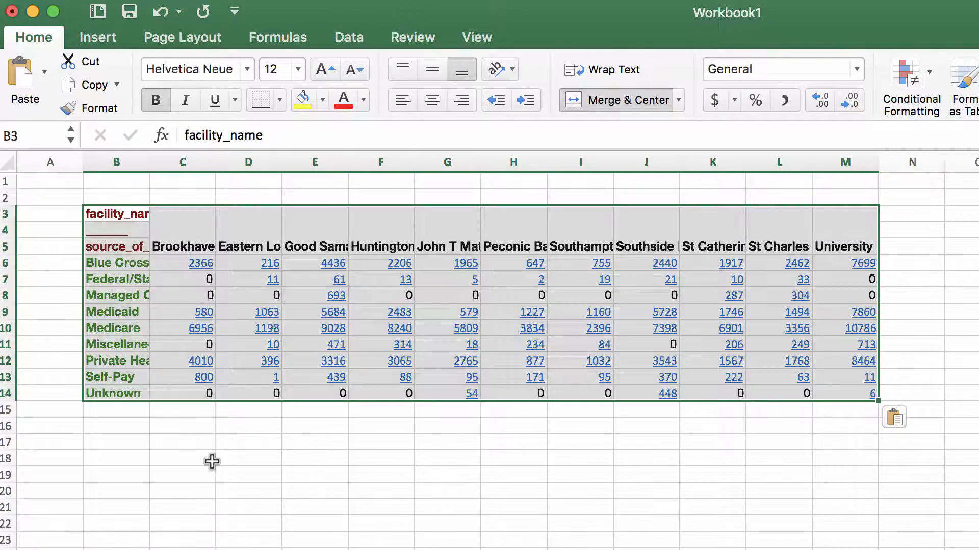
pyautogui.click(209, 458)
pyautogui.moveTo(149, 163); pyautogui.dragTo(220, 163)
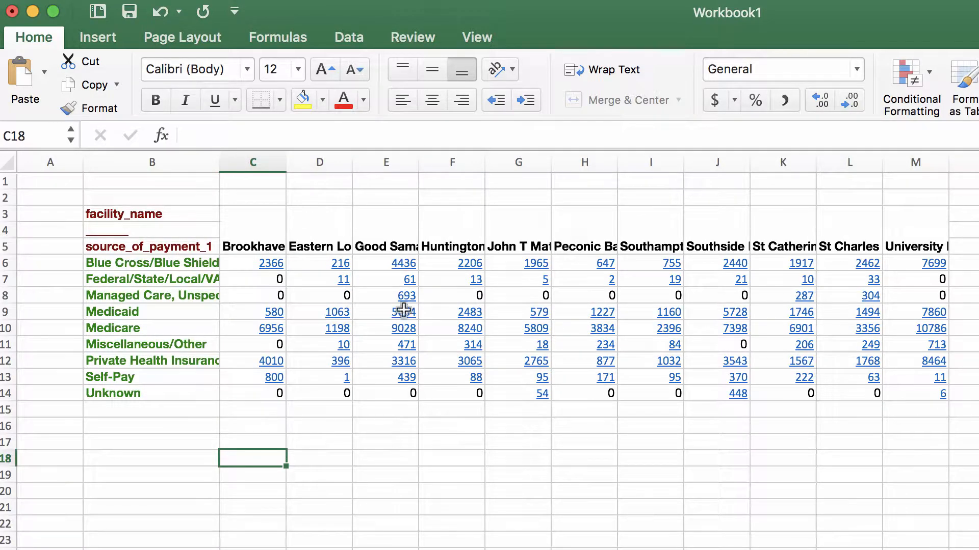
# Open the patient records linked from Eastern Long Island Hospital's Medicaid count in the Excel table, and return to the MathBiol console.
pyautogui.click(337, 312)
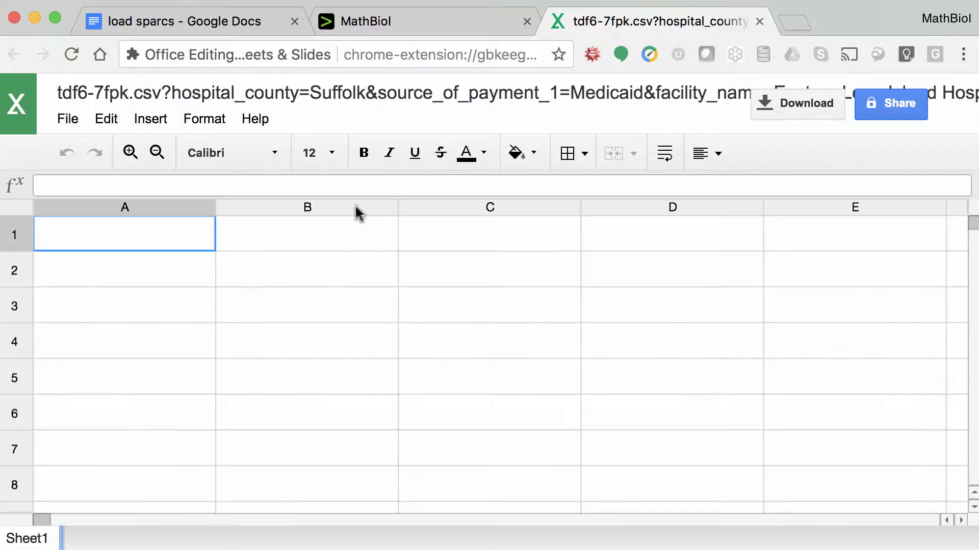
pyautogui.click(398, 21)
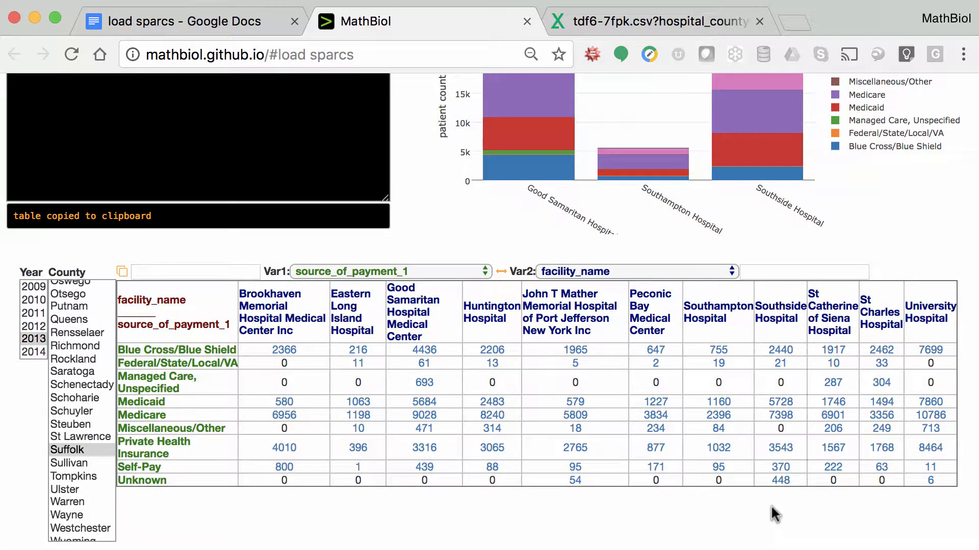
# Plot source_of_payment_1 vs facility_name for all Suffolk facilities and open the plot for editing in the Plotly cloud.
pyautogui.click(771, 504)
pyautogui.scroll(5, 771, 504)
pyautogui.scroll(2, 774, 515)
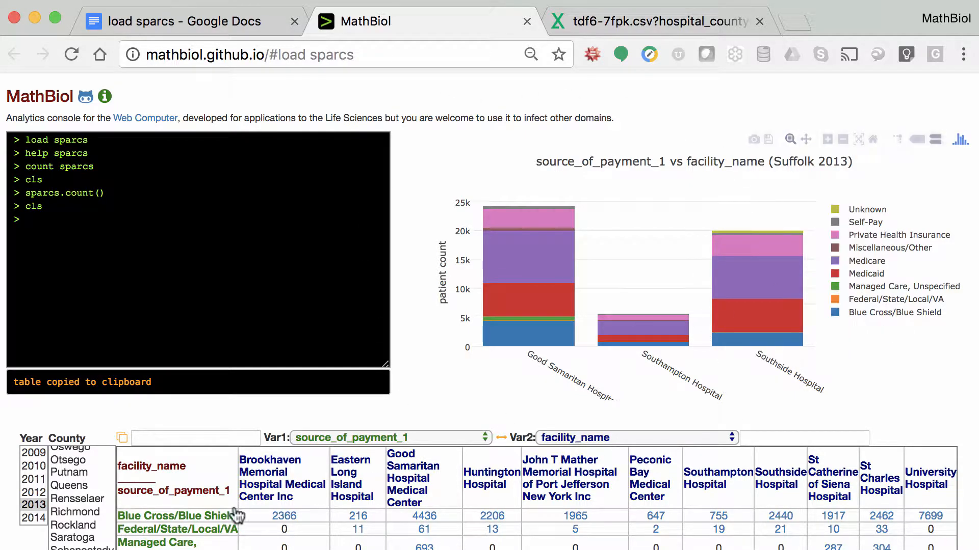
pyautogui.click(168, 474)
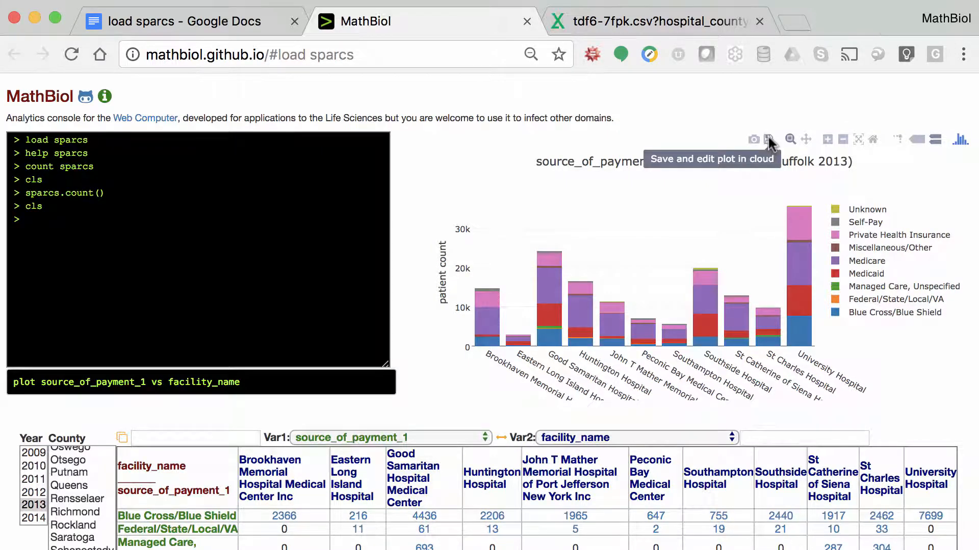
pyautogui.click(768, 141)
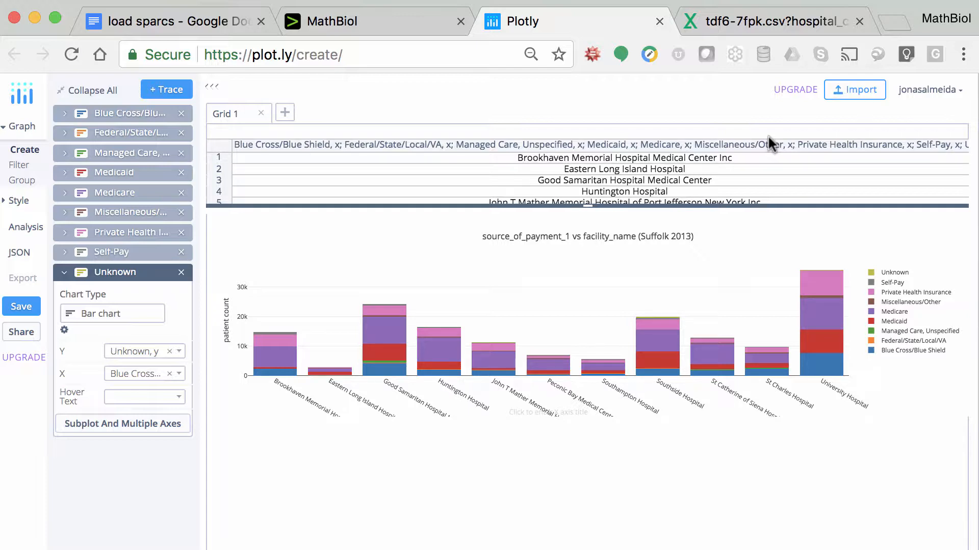
# Examine the Medicaid trace settings, the plot's JSON definition and the web address in Plotly.
pyautogui.moveTo(671, 291)
pyautogui.click(66, 175)
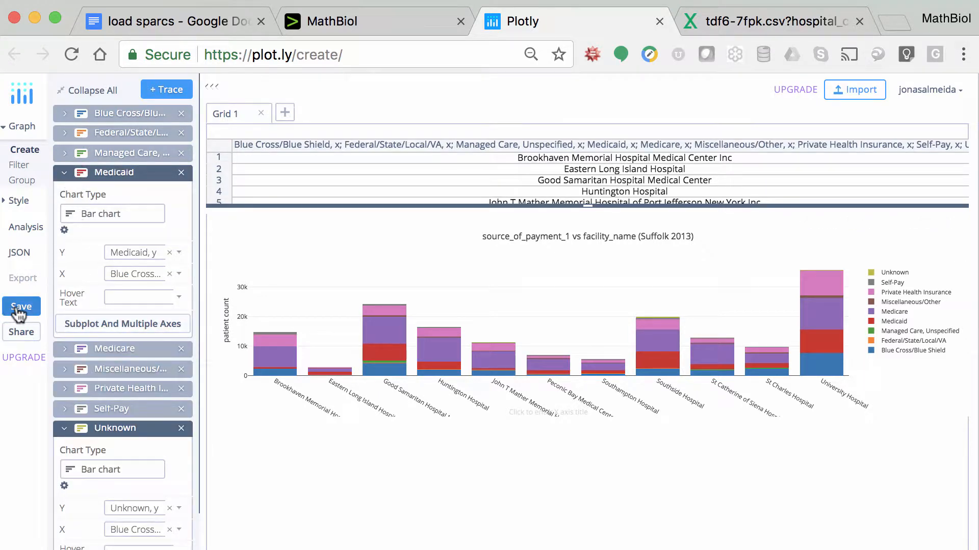
pyautogui.click(19, 253)
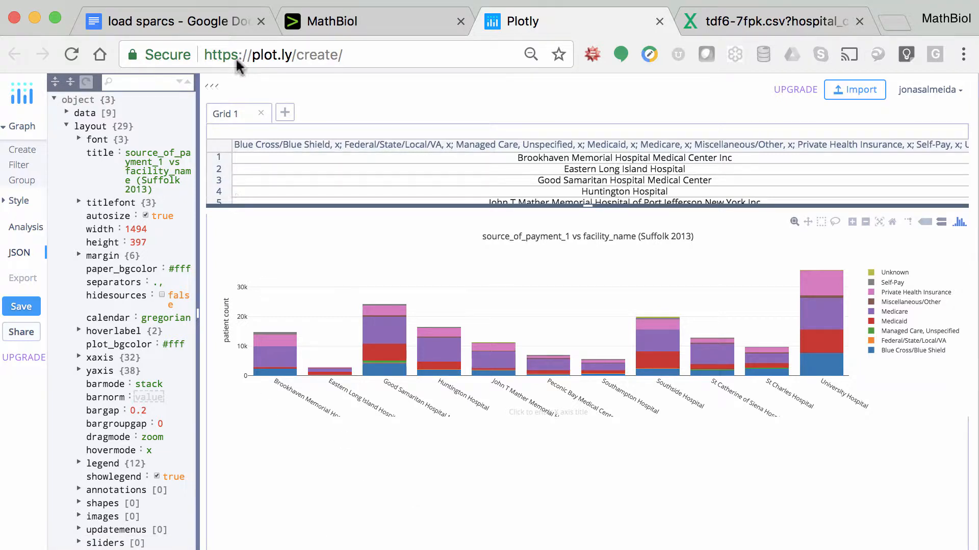
pyautogui.moveTo(204, 53); pyautogui.dragTo(295, 57)
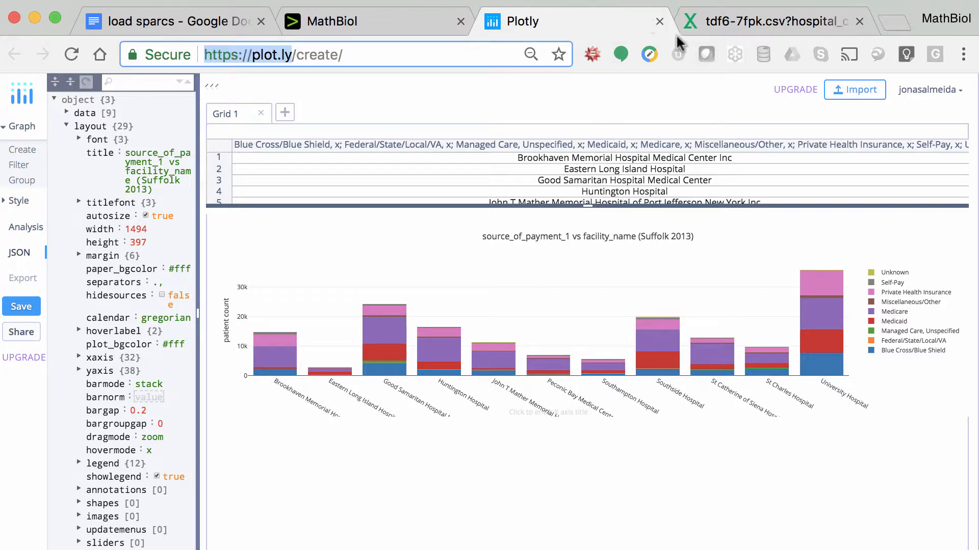
# Close the Plotly and CSV pages and review the payment source plot and table in the MathBiol console.
pyautogui.click(659, 21)
pyautogui.click(657, 17)
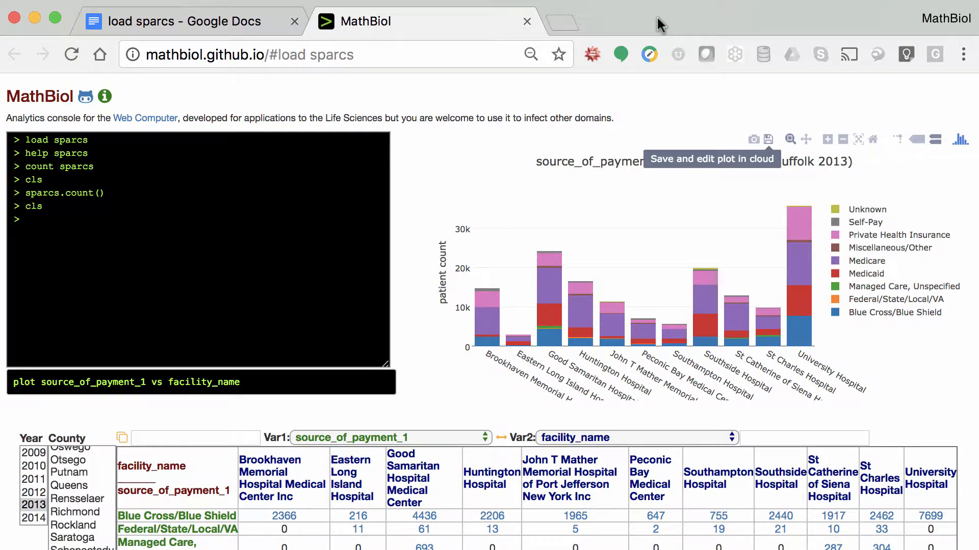
pyautogui.scroll(-5, 441, 347)
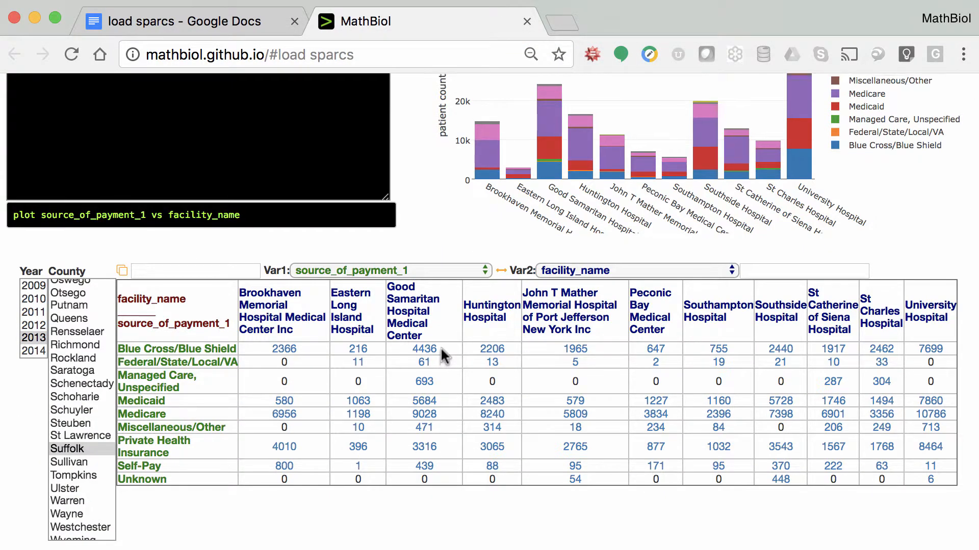
pyautogui.scroll(2, 443, 355)
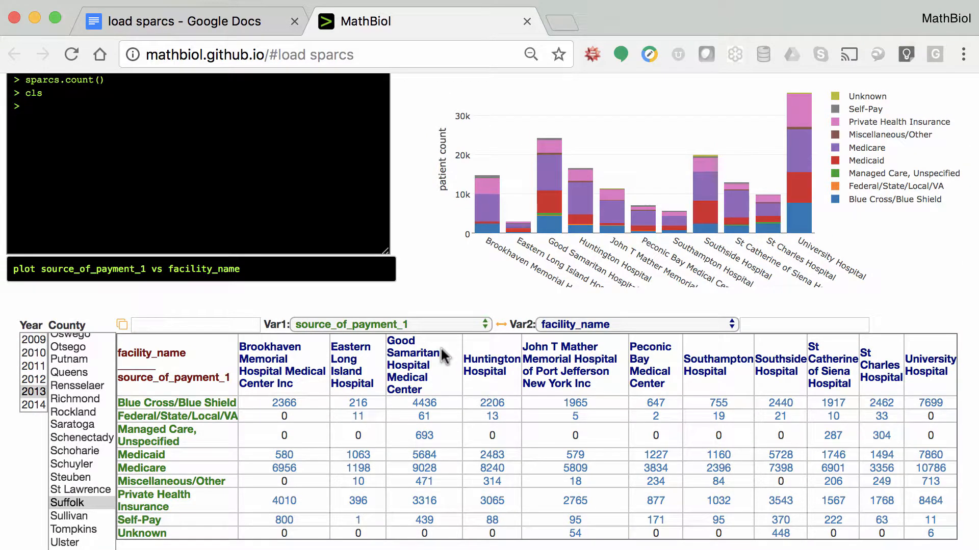
pyautogui.scroll(3, 443, 355)
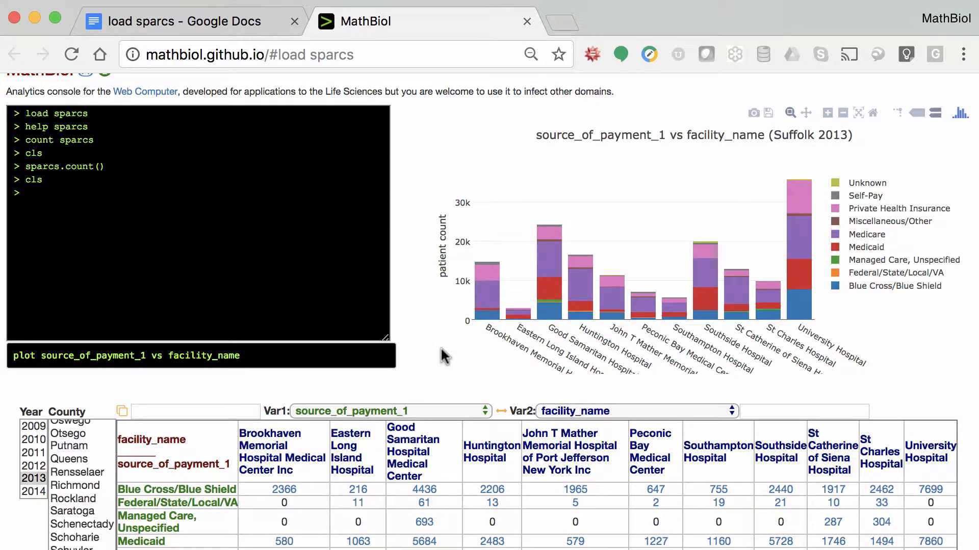